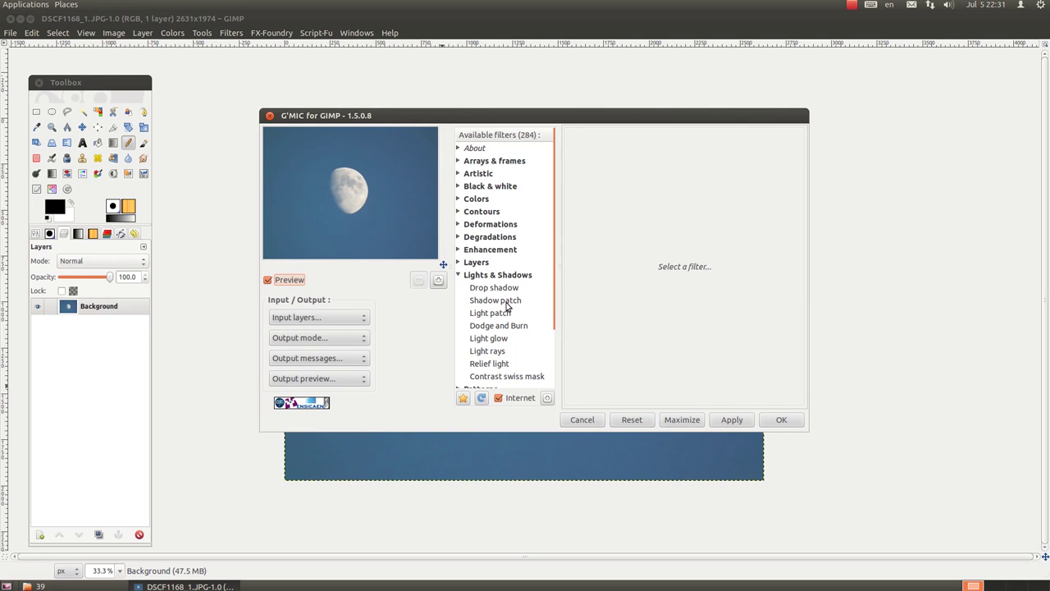
Step: Cancel the Light rays filter and duplicate the moon photo into a Background copy layer
click(490, 350)
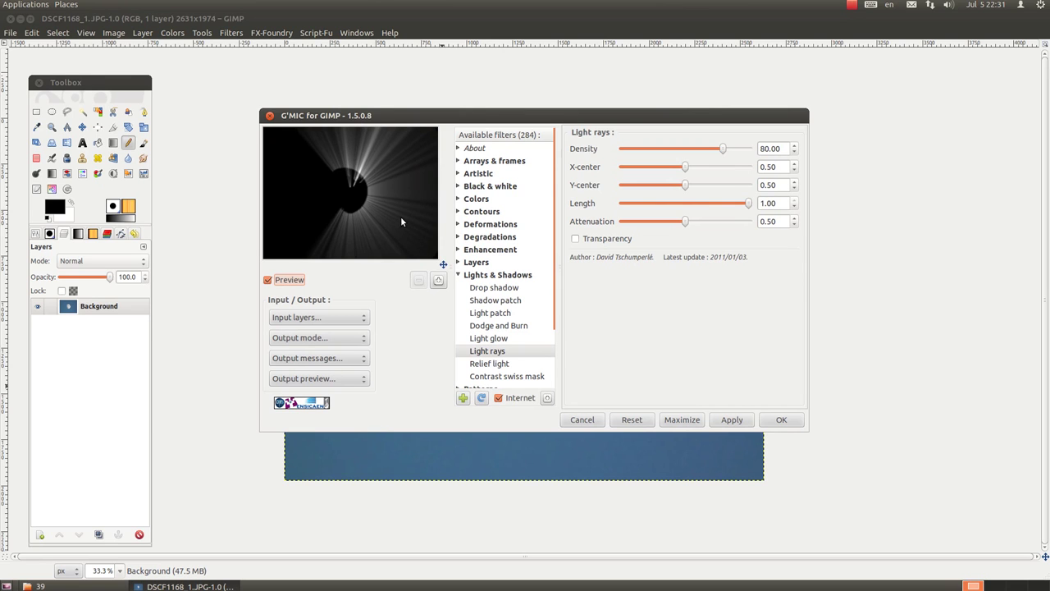
click(582, 419)
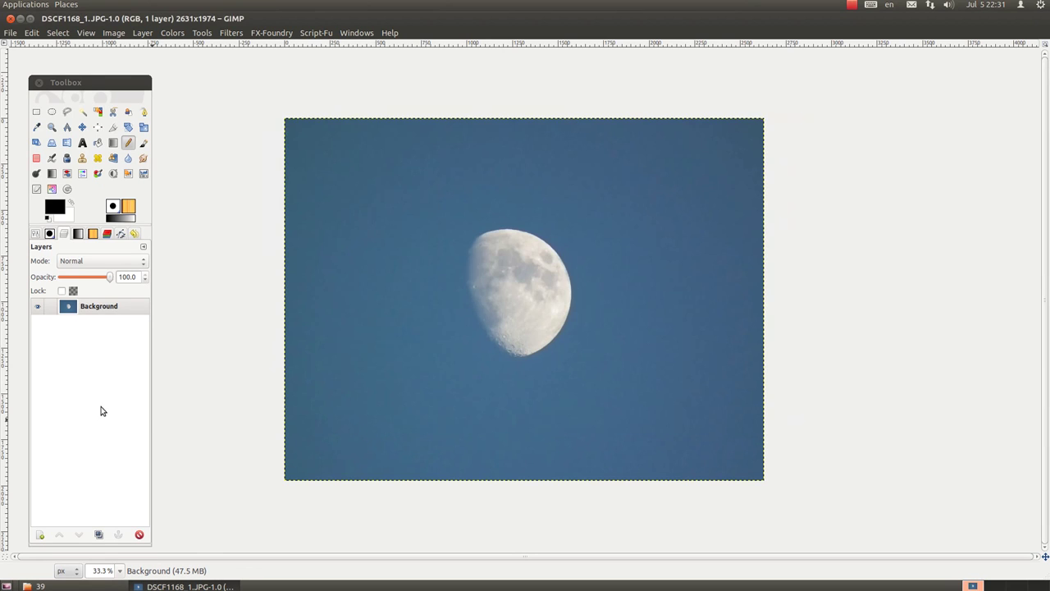
click(98, 535)
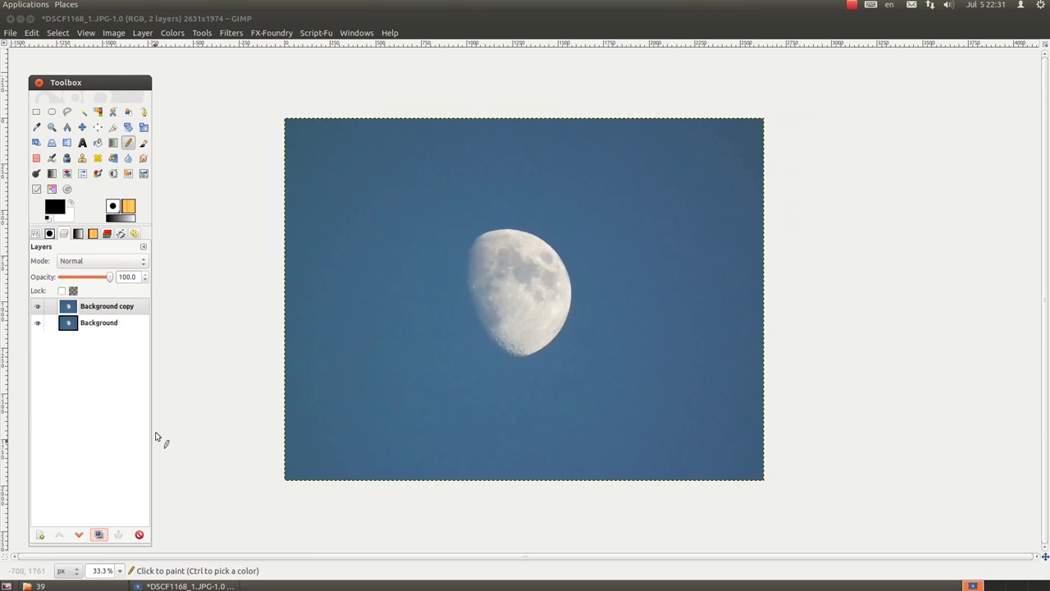
click(230, 33)
Step: Launch G'MIC's Light rays filter and set its Density to 83.98
click(258, 404)
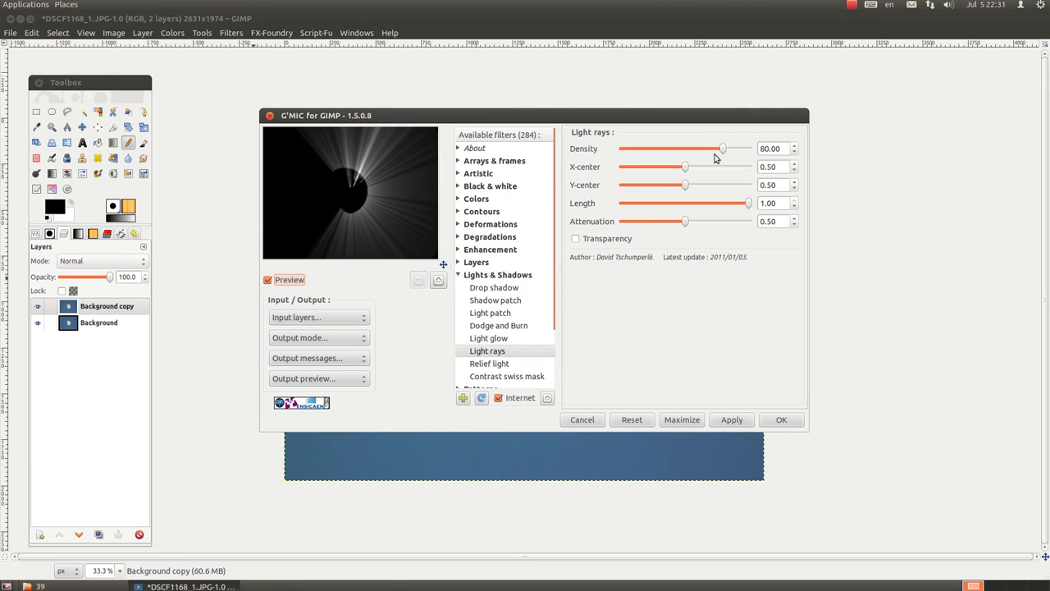
drag(722, 152, 719, 153)
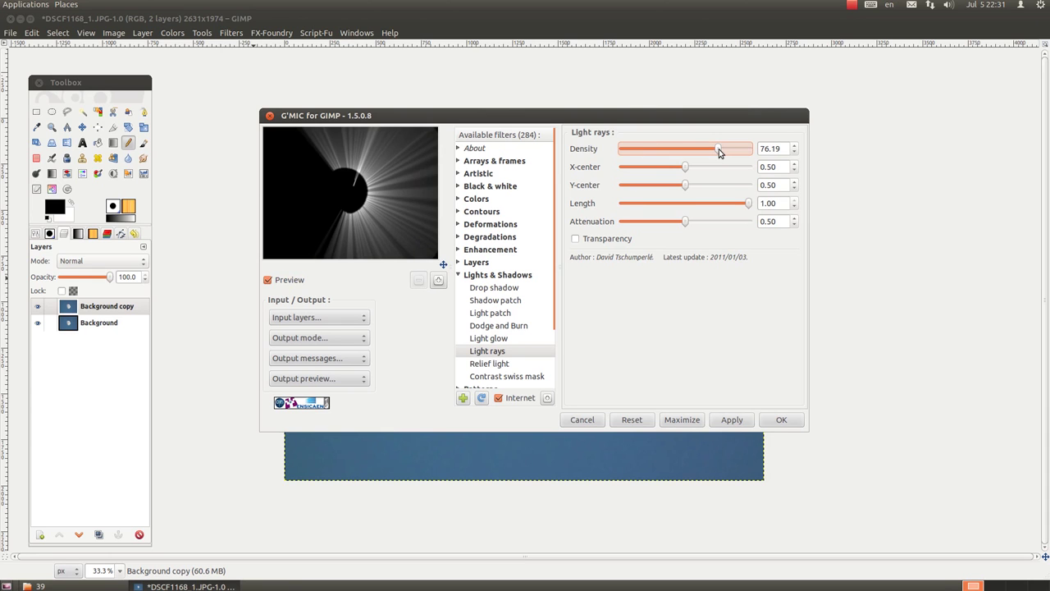
drag(718, 153, 711, 151)
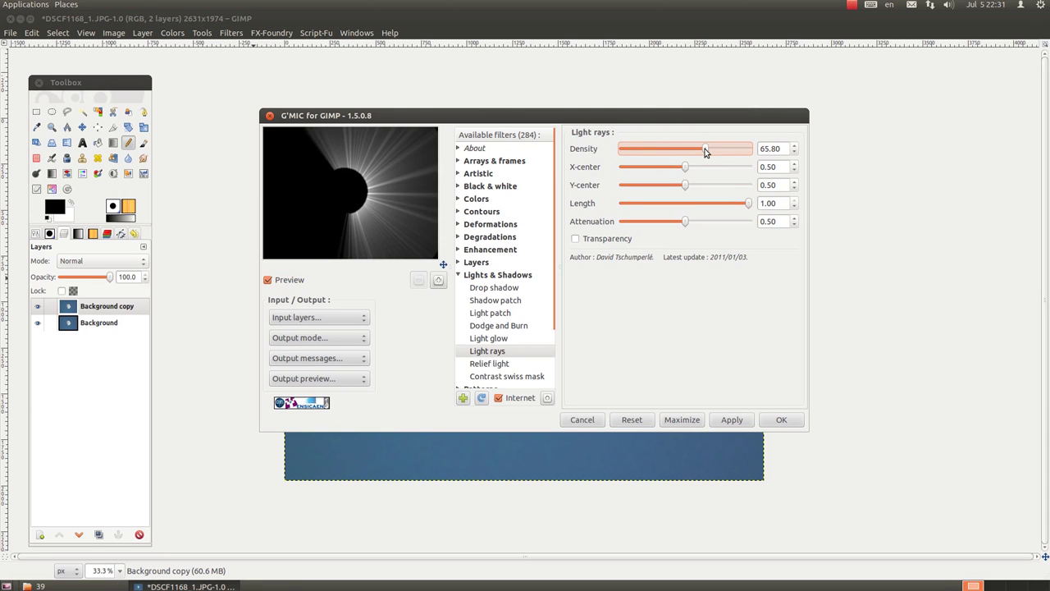
drag(712, 149, 728, 151)
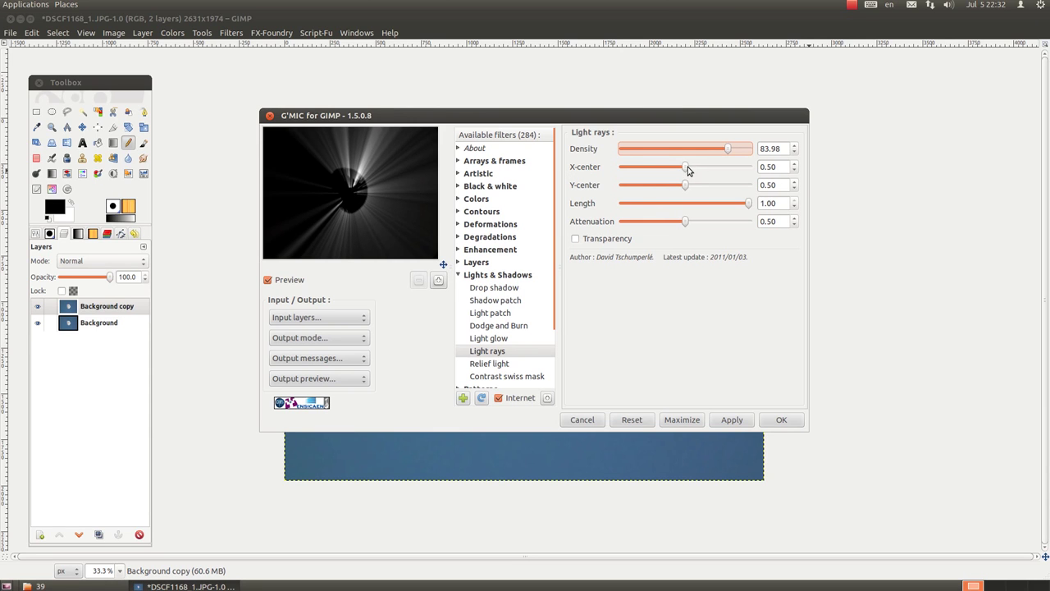
Step: Move the rays' X-center to 0.35 and adjust the vertical centre
drag(686, 167, 693, 168)
click(795, 163)
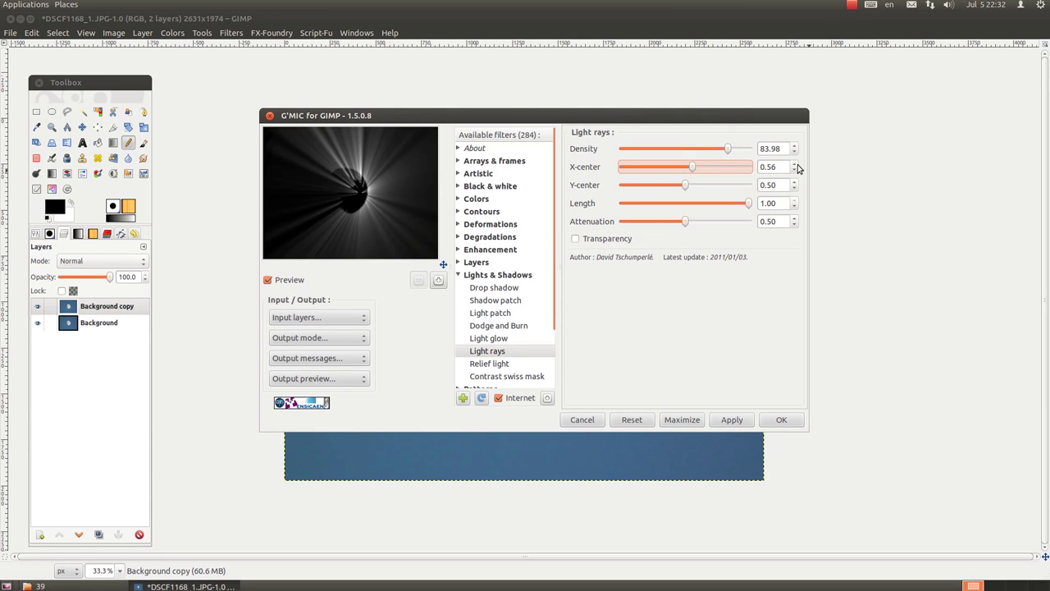
click(795, 163)
click(795, 163)
click(796, 163)
click(795, 163)
click(795, 164)
drag(780, 168, 759, 170)
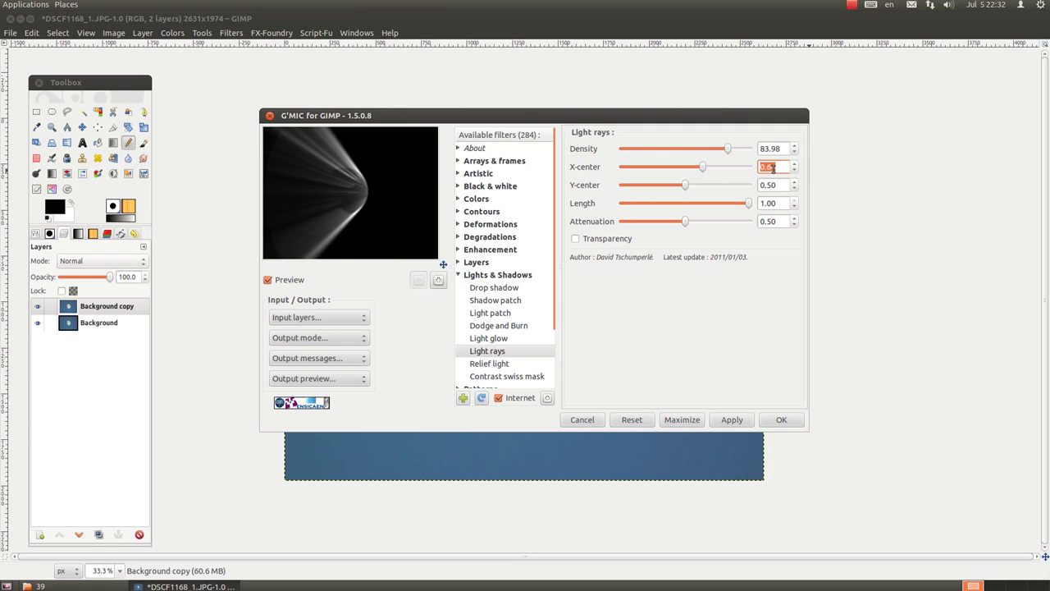
drag(704, 171, 667, 167)
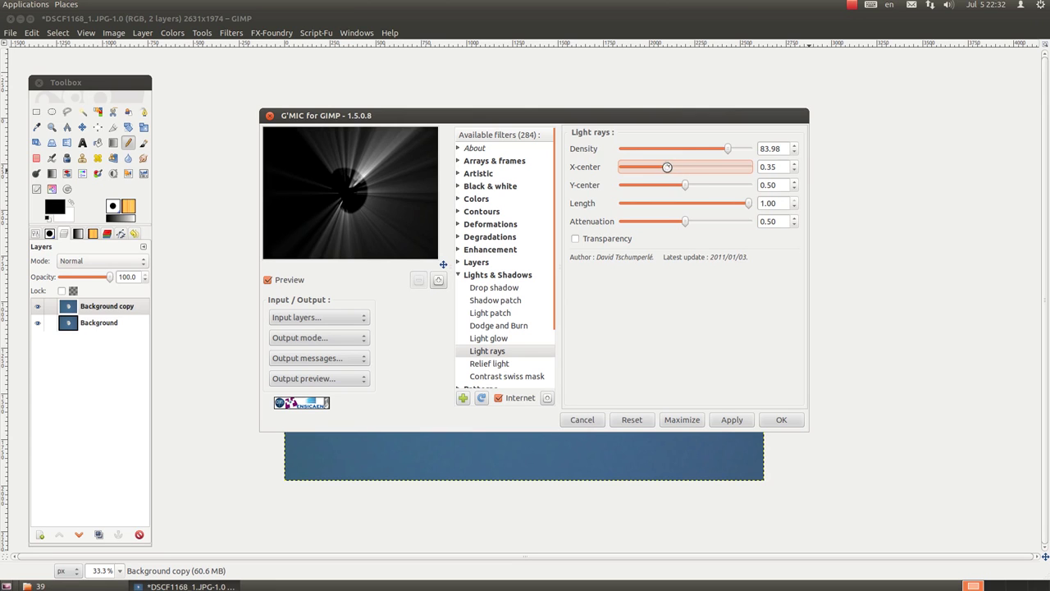
drag(686, 186, 686, 187)
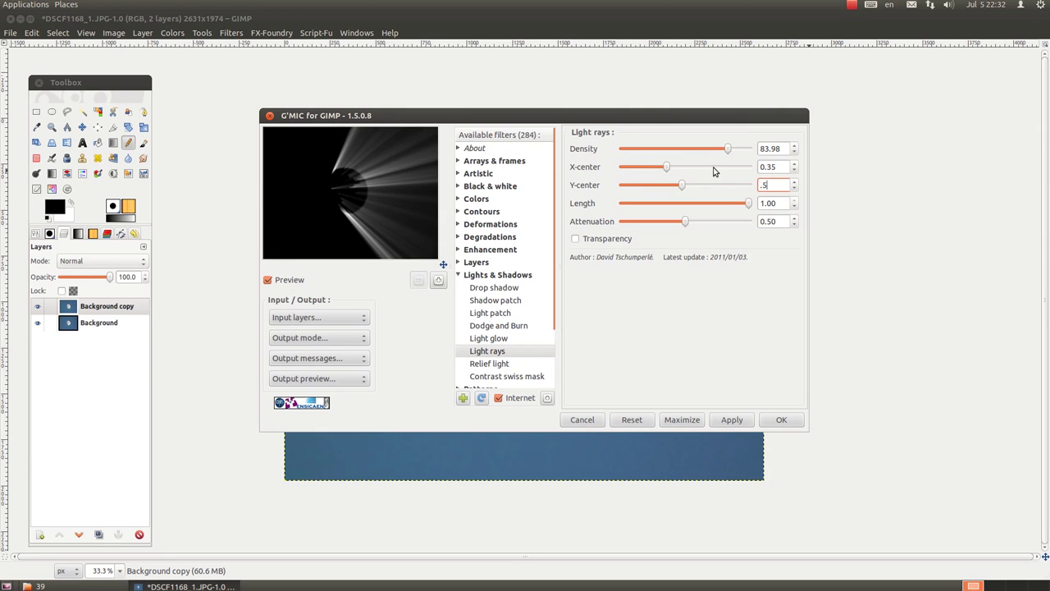
Step: Set Light rays X-center to 0.5, Length to 0.21 and Attenuation to 0.48
click(780, 167)
text(0.5)
key(Return)
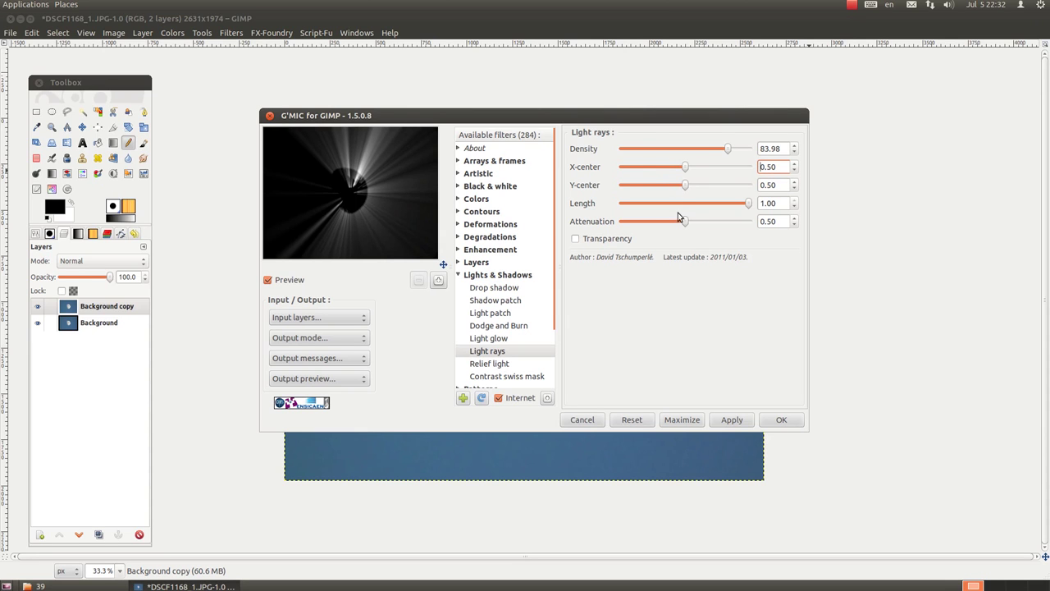
click(748, 210)
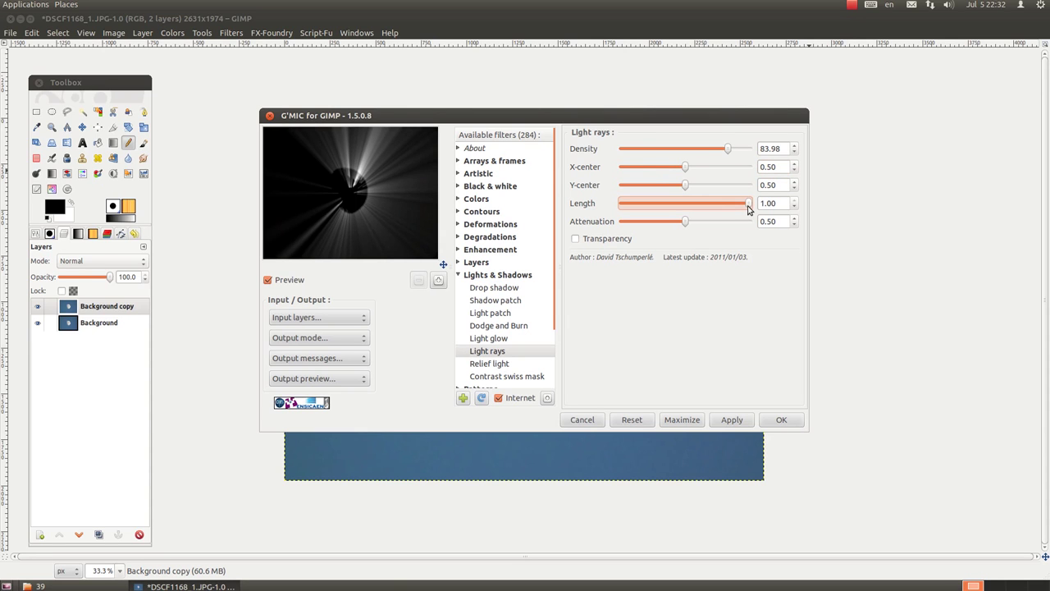
drag(748, 210, 649, 207)
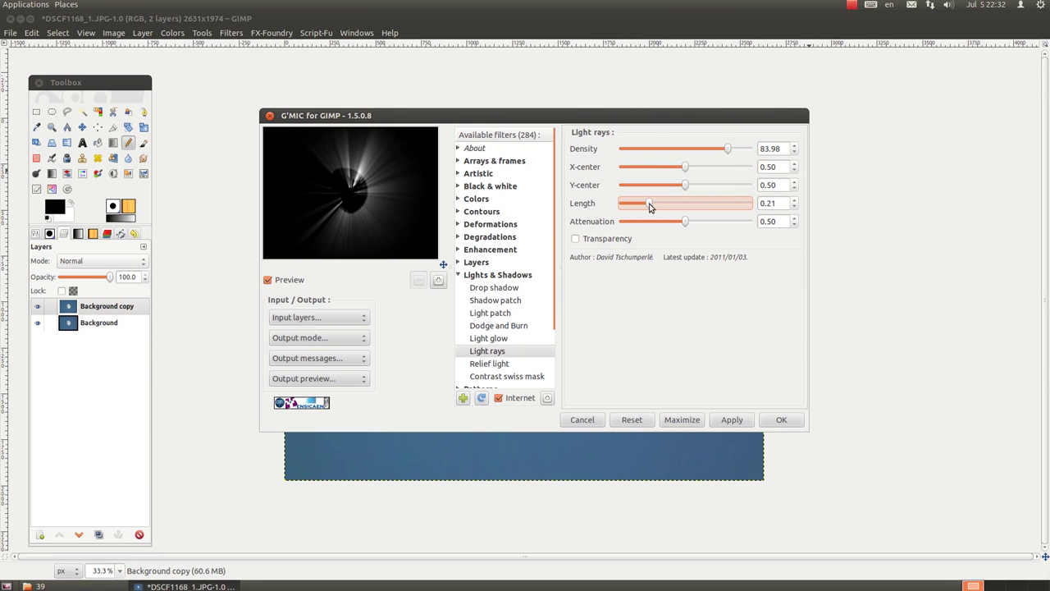
mouse_move(685, 222)
mouse_down()
mouse_move(648, 223)
mouse_move(692, 223)
mouse_up()
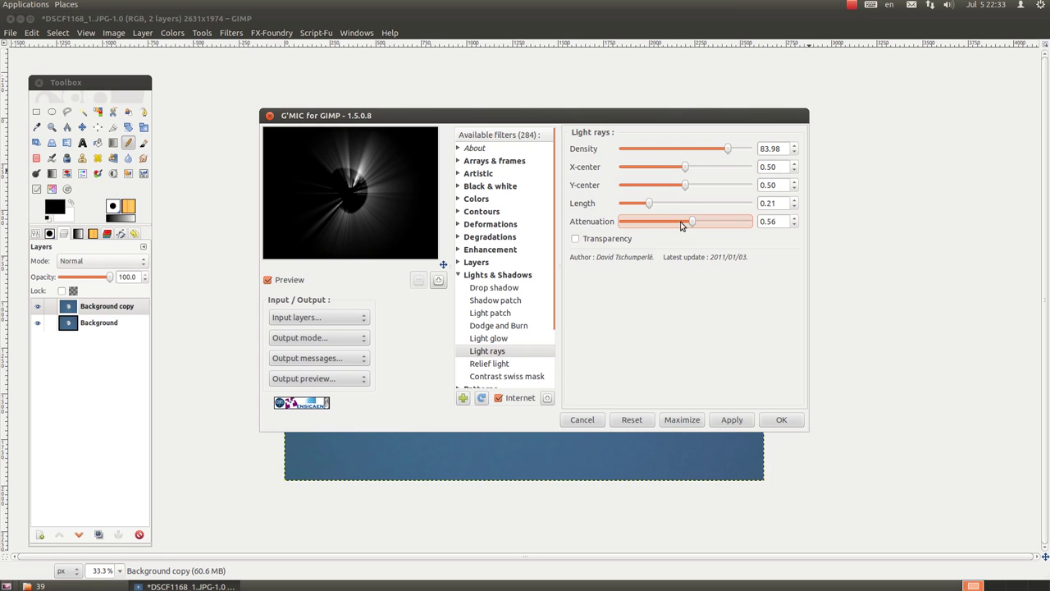
drag(694, 224, 683, 223)
Step: Keep Transparency off, raise Density to 90.48 and apply the rays to the layer
click(576, 239)
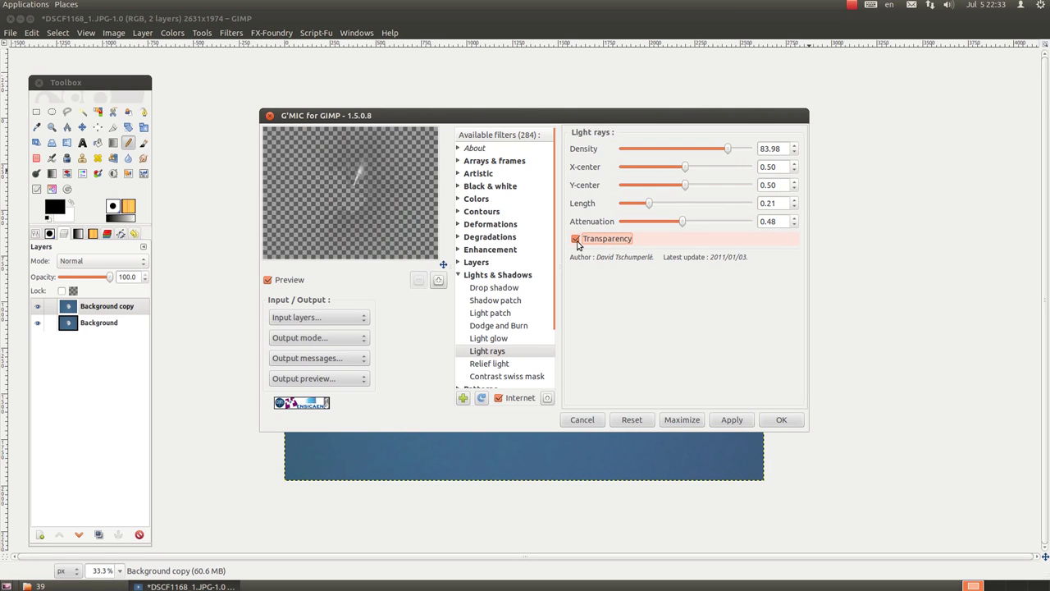
click(576, 239)
click(576, 239)
click(576, 239)
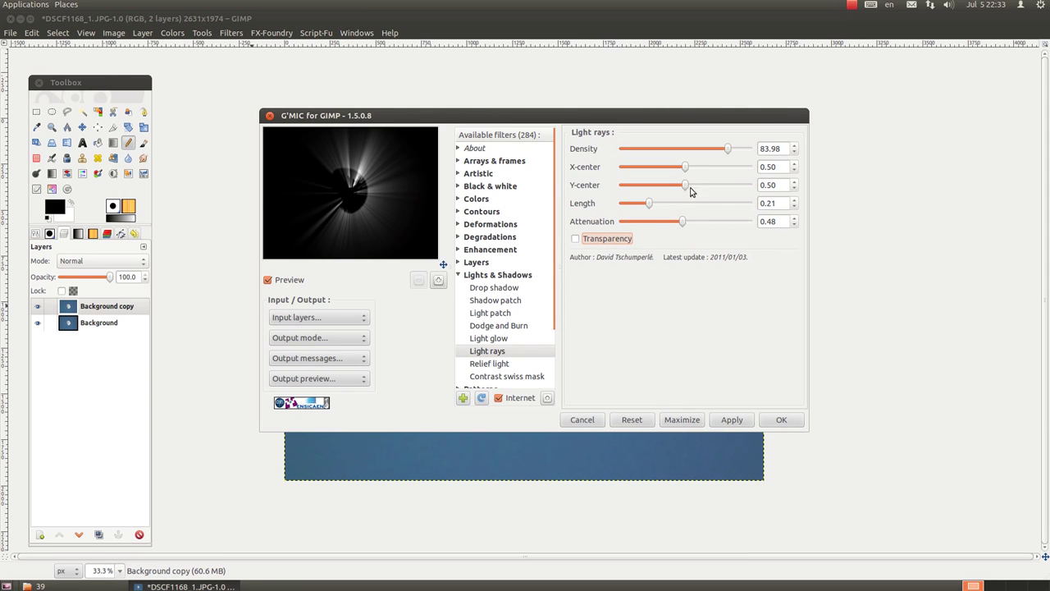
drag(728, 149, 737, 149)
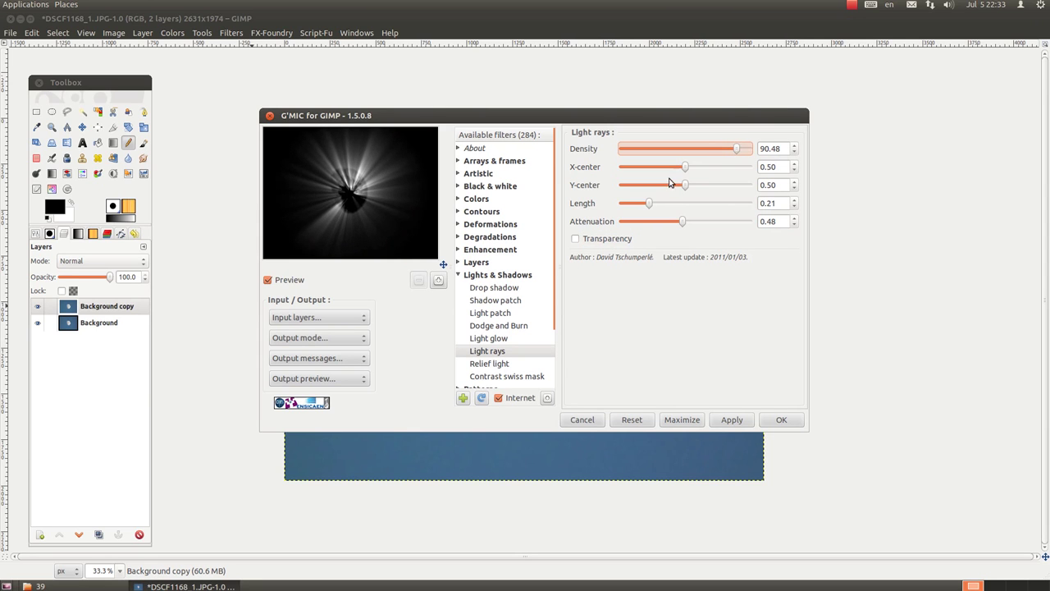
click(722, 421)
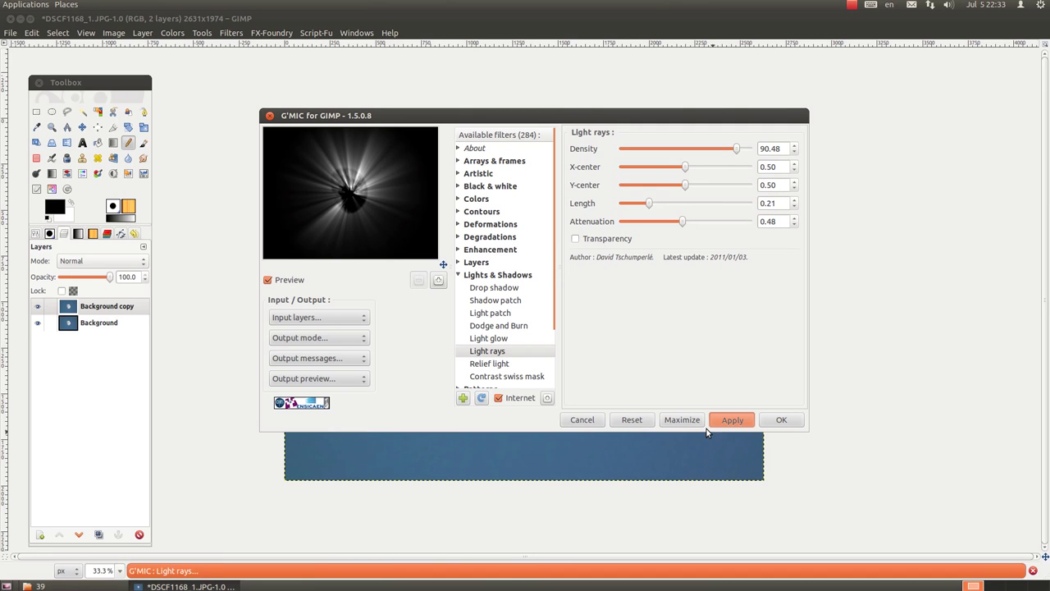
Step: Close G'MIC and set the Background copy layer's blend mode to Screen
click(770, 421)
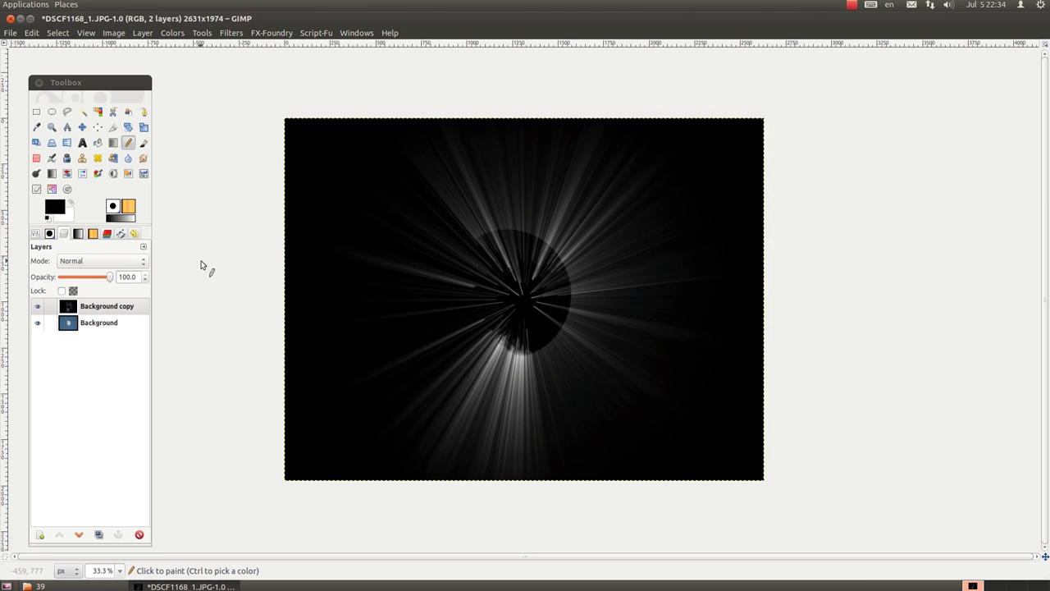
click(138, 262)
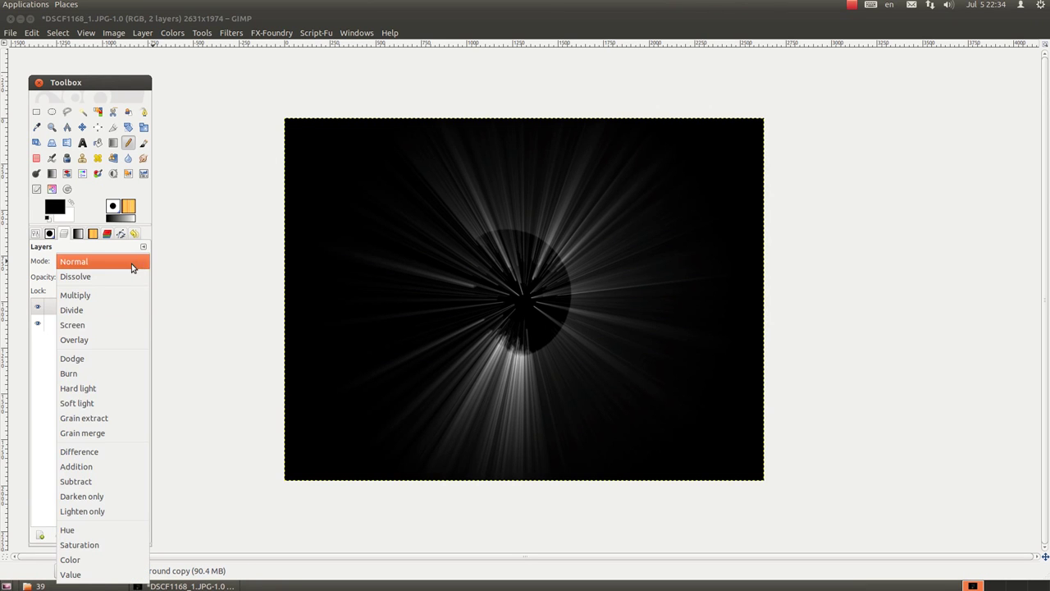
click(90, 325)
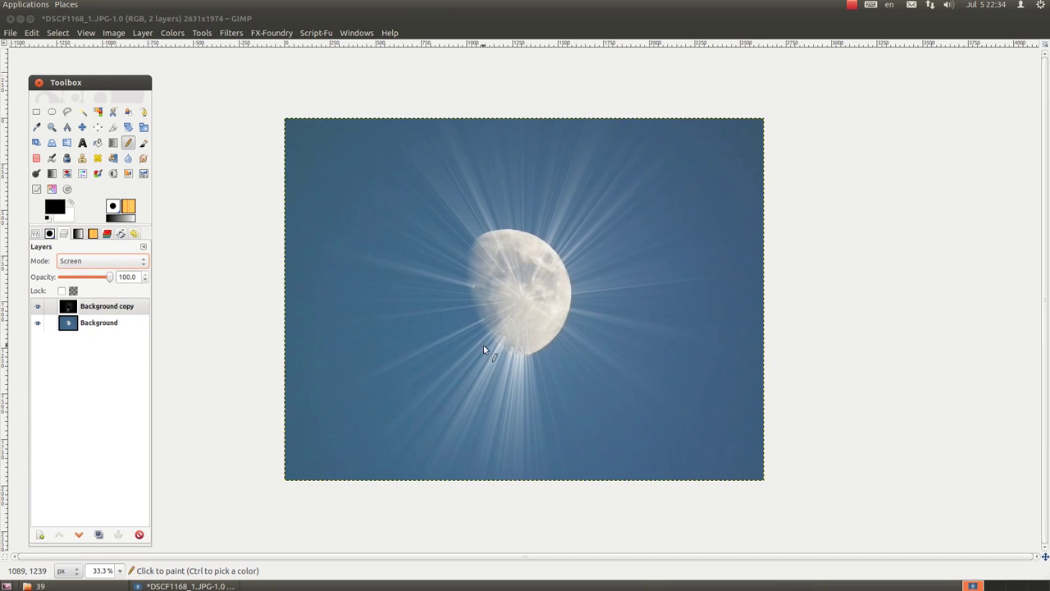
Step: Zoom in and out on the moon, then reselect the Background copy layer
scroll(502, 342, up, 2)
scroll(502, 342, up, 2)
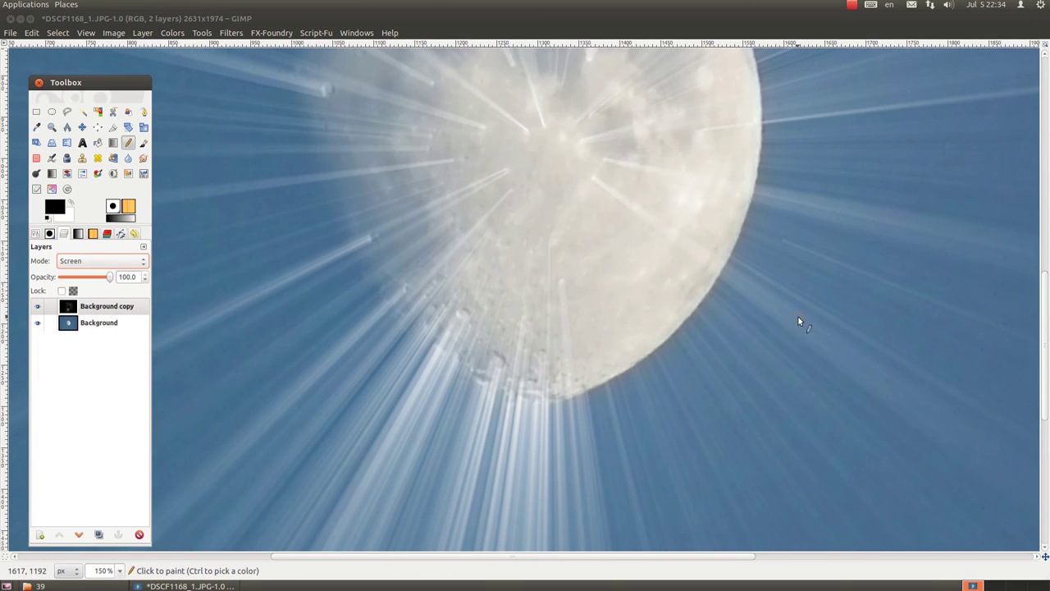
scroll(778, 234, up, 3)
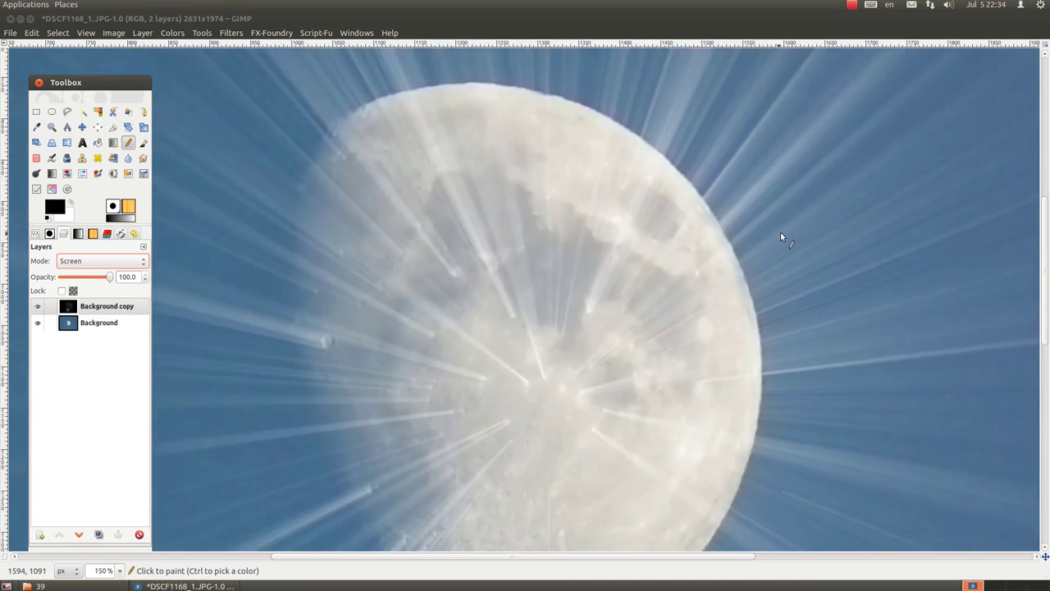
scroll(776, 234, up, 3)
scroll(773, 236, up, 3)
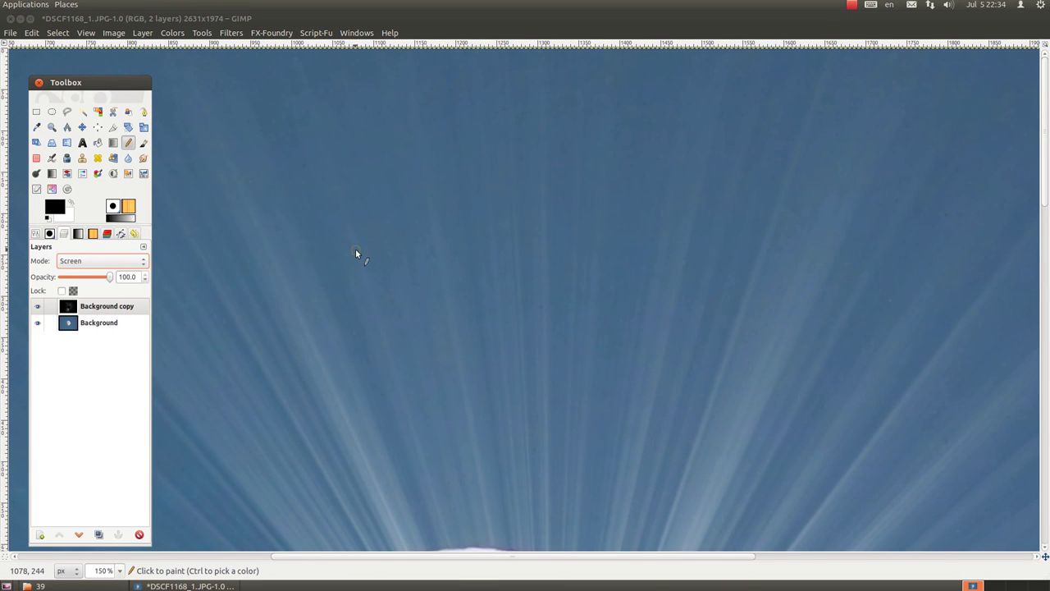
scroll(513, 301, down, 1)
scroll(513, 301, down, 1)
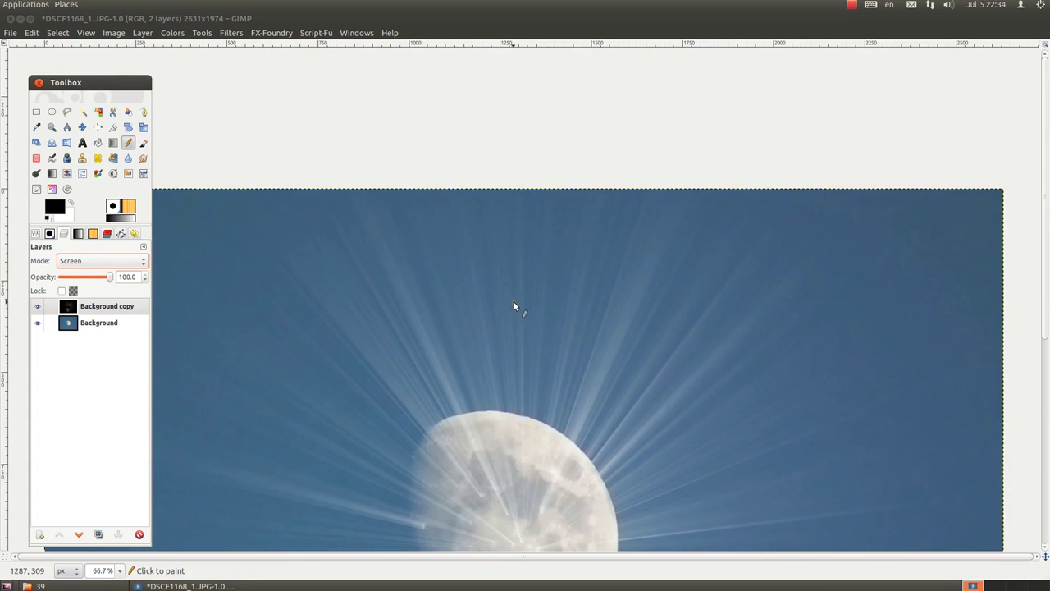
scroll(525, 353, down, 4)
scroll(529, 381, down, 1)
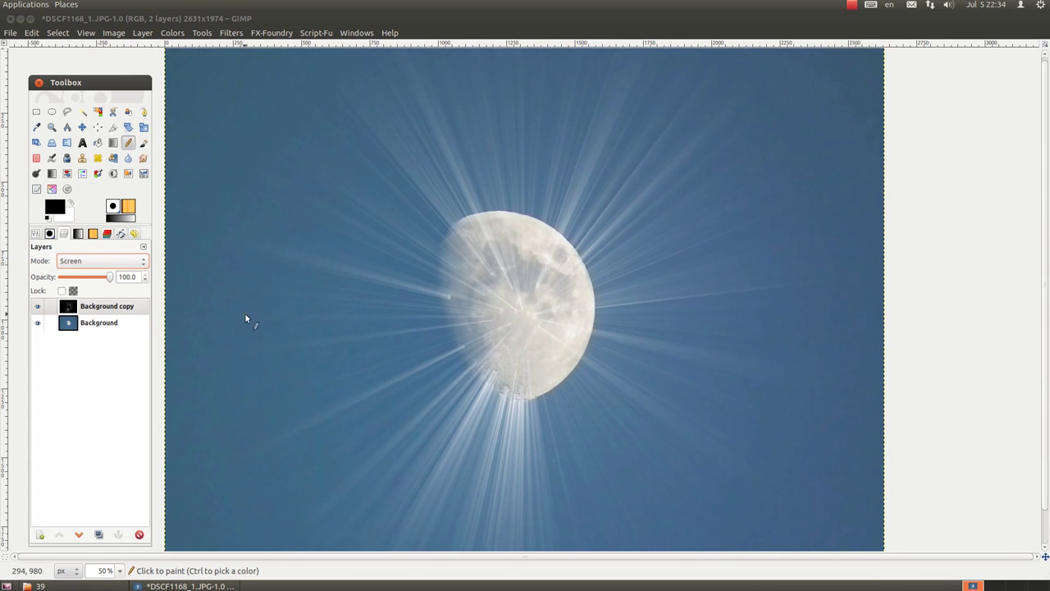
click(83, 308)
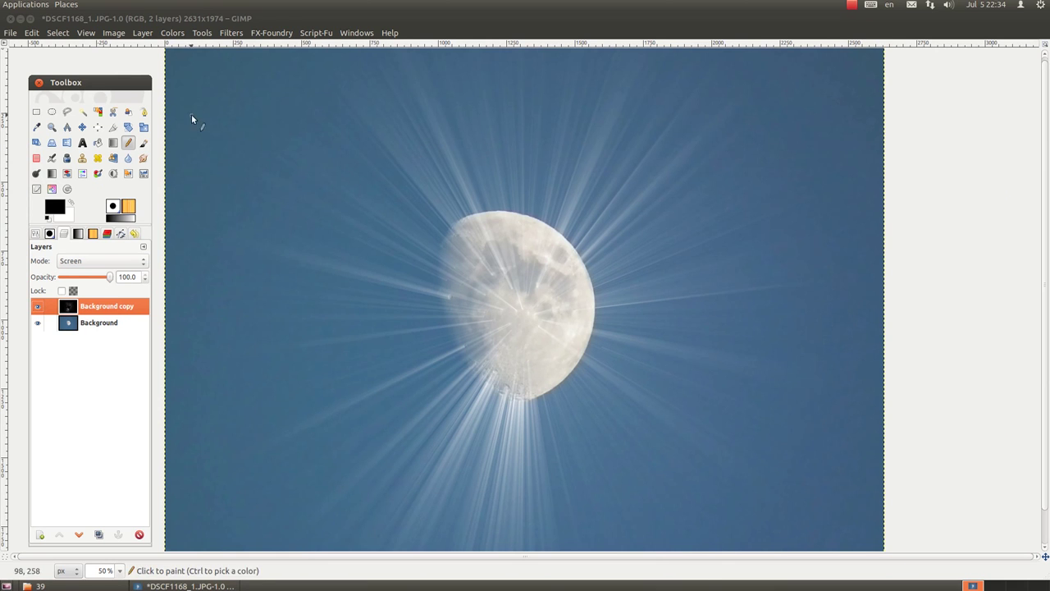
click(231, 33)
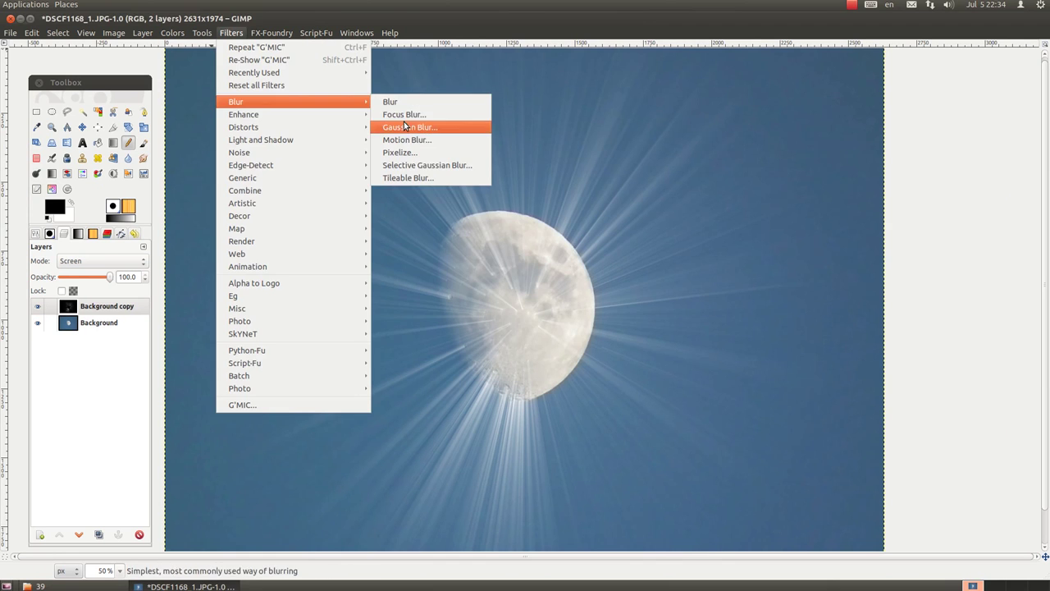
Step: Apply a Gaussian blur of radius 19 to the rays layer
mouse_move(271, 101)
click(418, 126)
drag(532, 274, 558, 289)
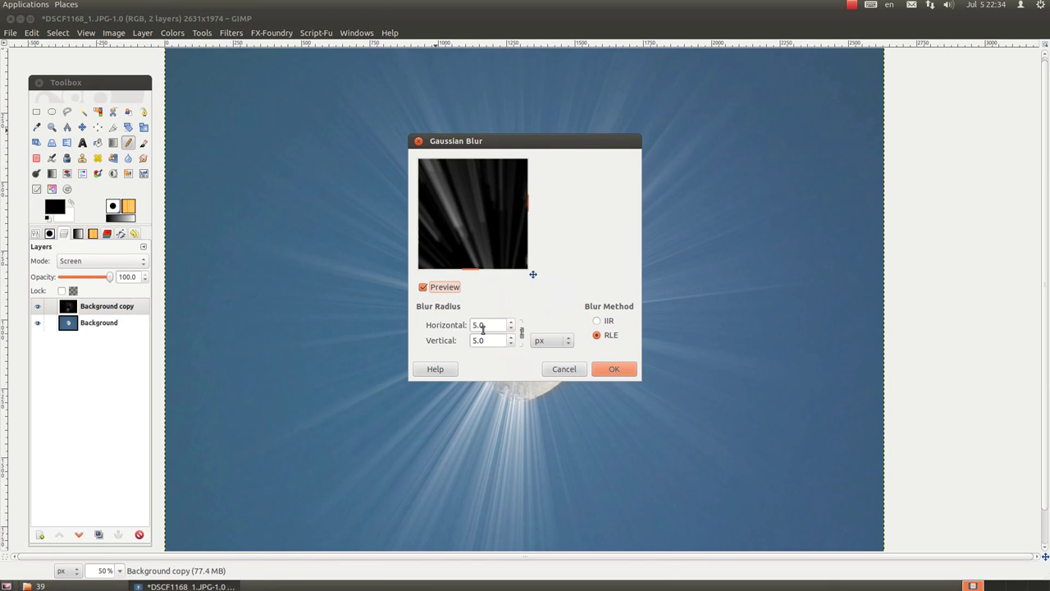
click(511, 323)
click(510, 323)
click(510, 323)
click(510, 323)
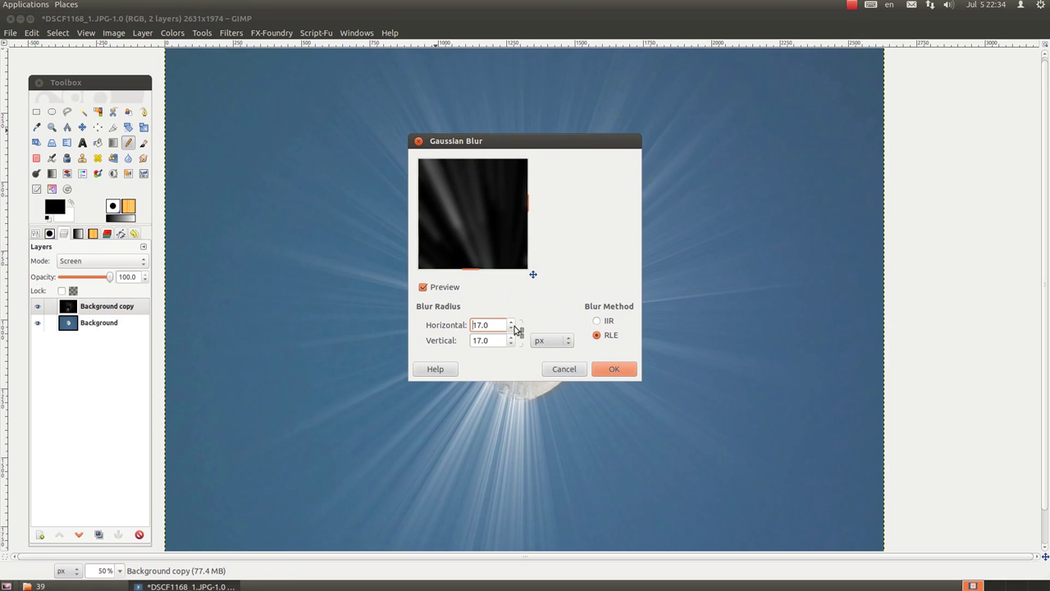
click(512, 323)
click(512, 323)
click(612, 369)
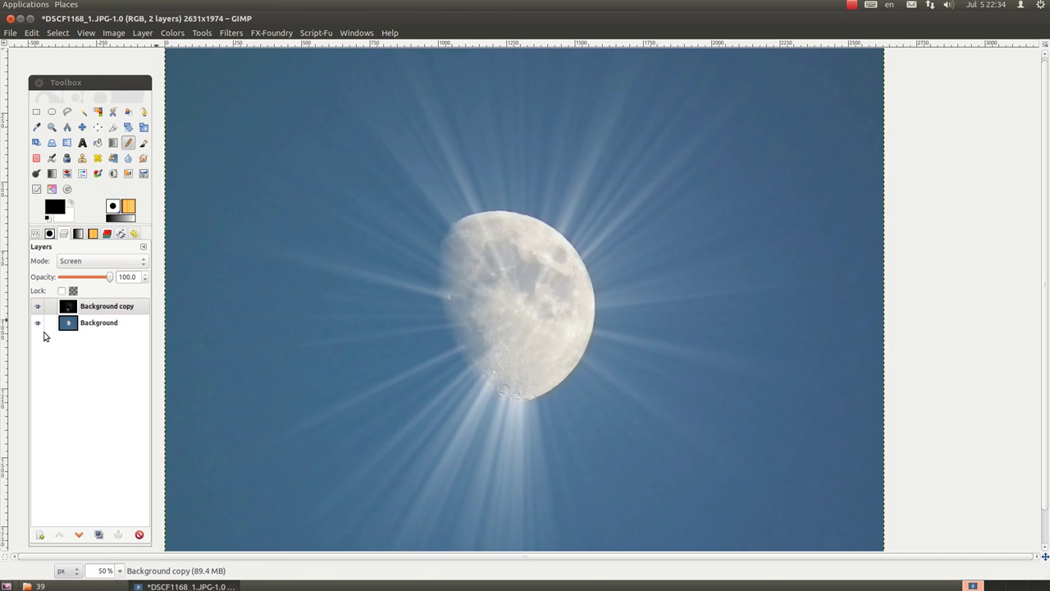
Step: Lower the rays layer opacity to about 72 and check the whole moon
drag(113, 279, 97, 281)
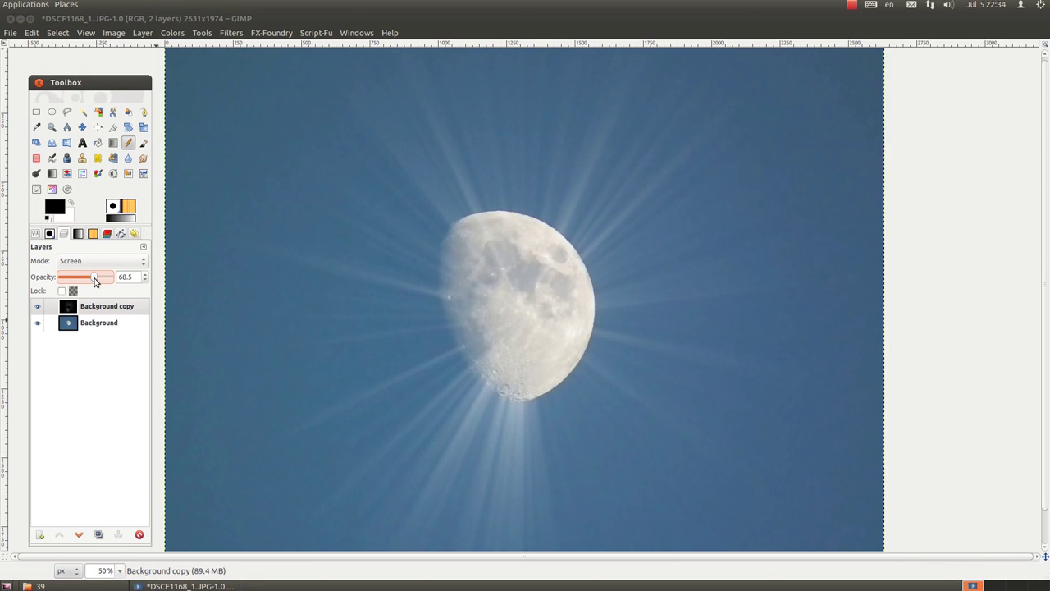
key(minus)
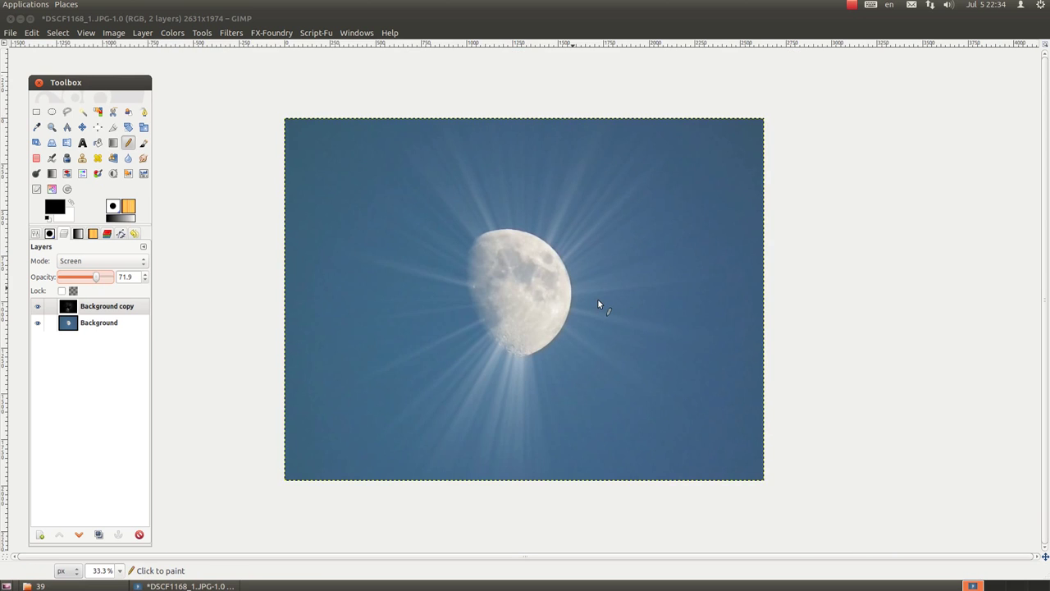
key(plus)
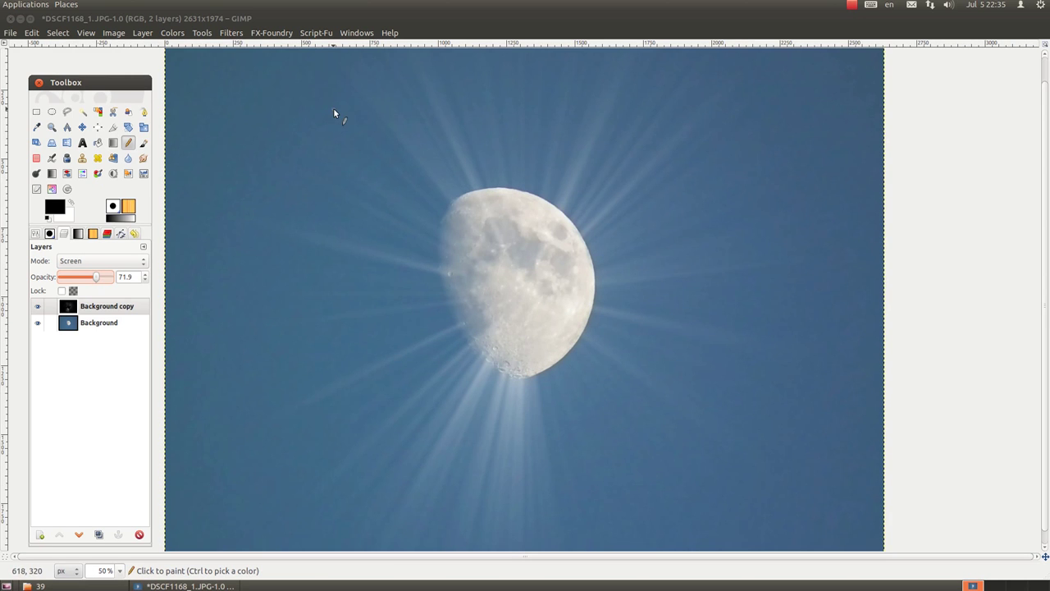
Step: Close the moon photo without saving and open DSCF1323.JPG
click(9, 18)
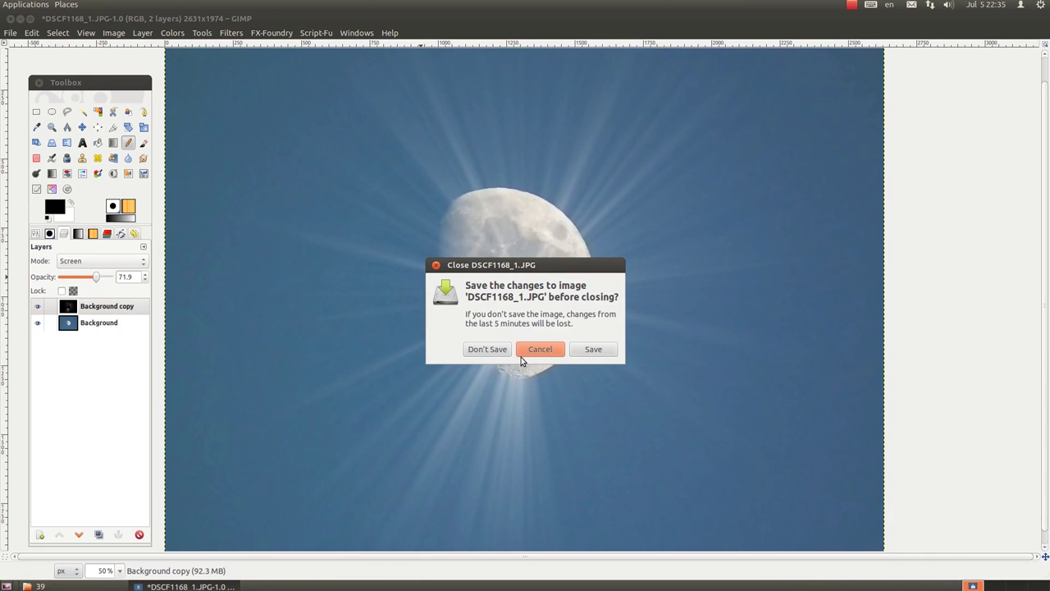
click(487, 349)
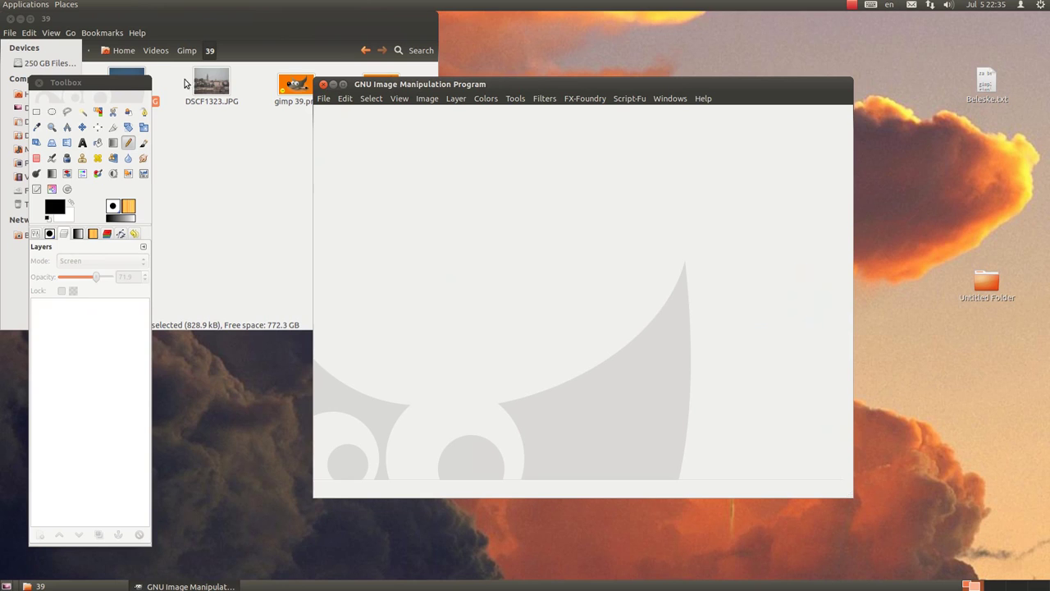
drag(212, 82, 642, 325)
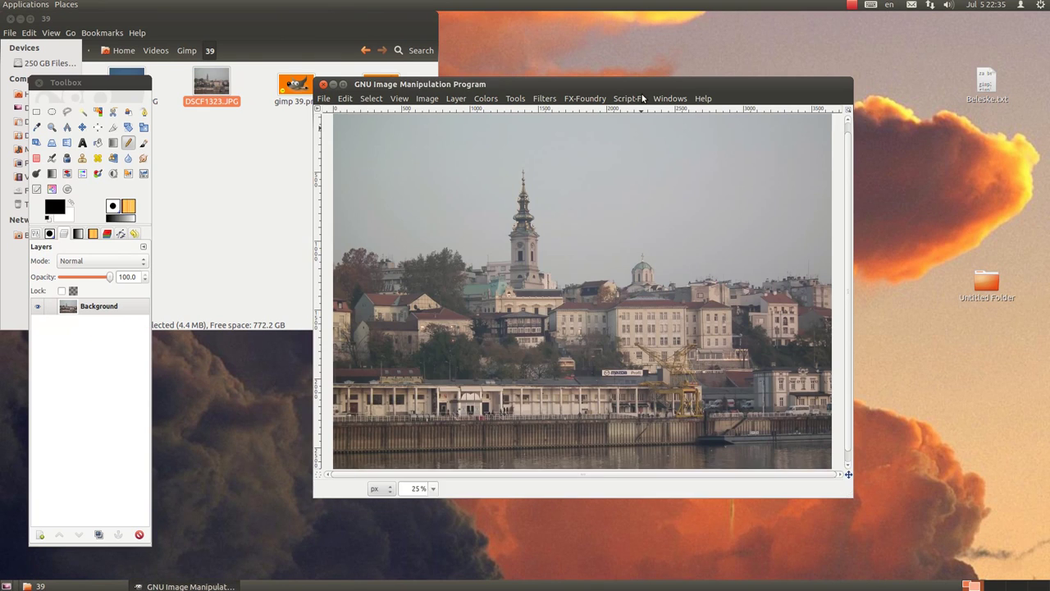
ctrl+scroll(622, 273, up, 1)
ctrl+scroll(621, 273, up, 2)
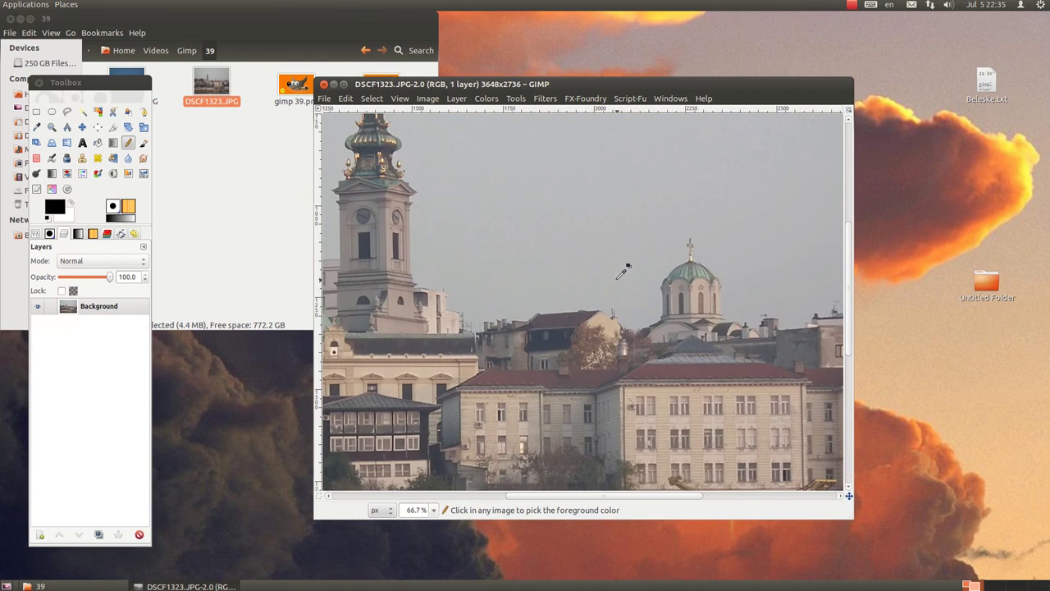
Step: Maximize the DSCF1323.JPG window and zoom to view the riverside photo
click(344, 84)
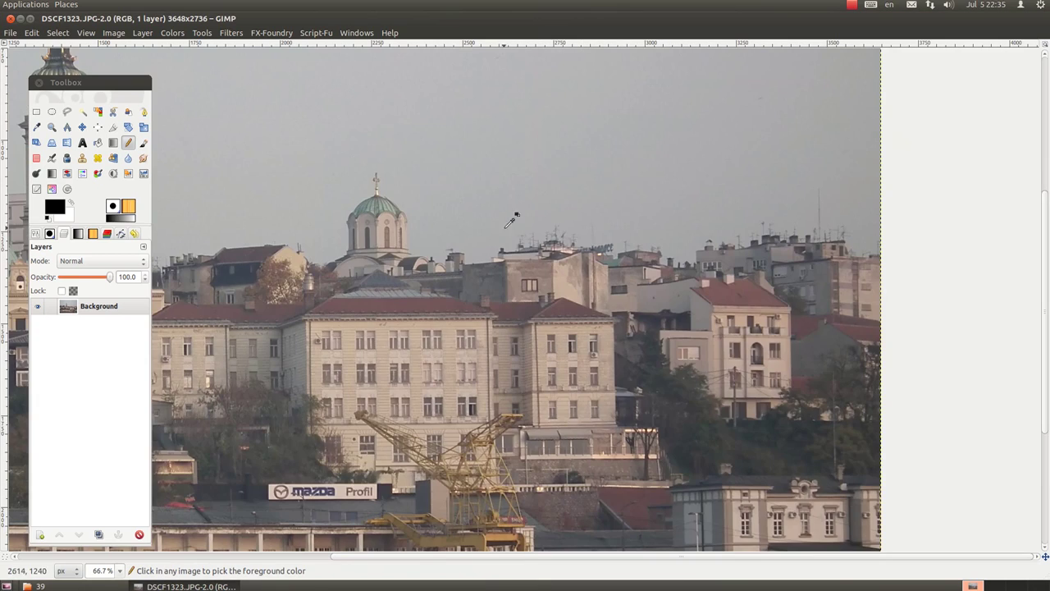
ctrl+scroll(510, 220, down, 1)
ctrl+scroll(502, 222, down, 1)
ctrl+scroll(502, 222, down, 1)
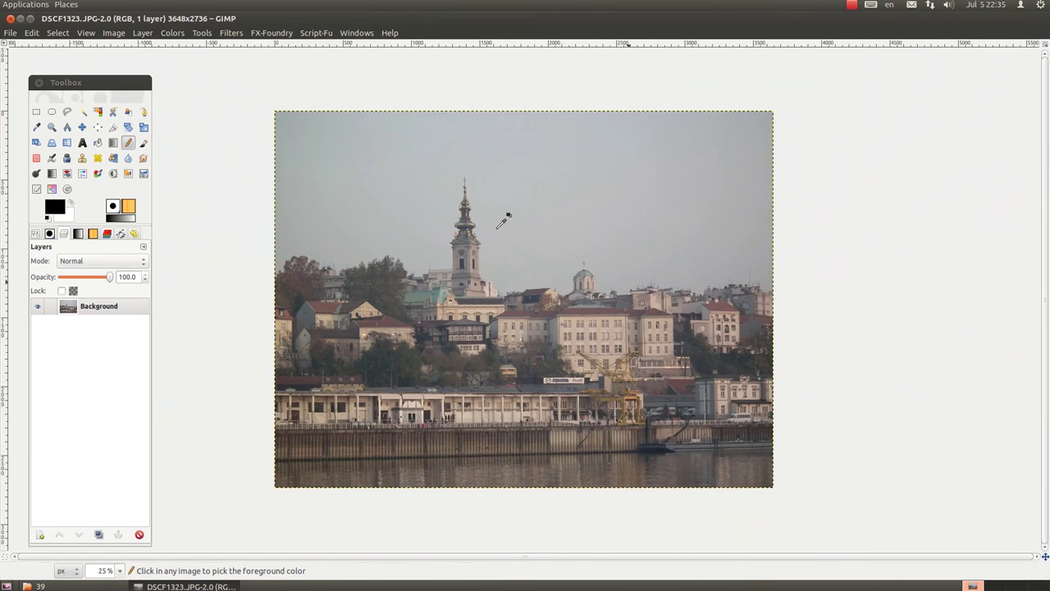
ctrl+scroll(502, 221, up, 1)
ctrl+scroll(500, 219, down, 1)
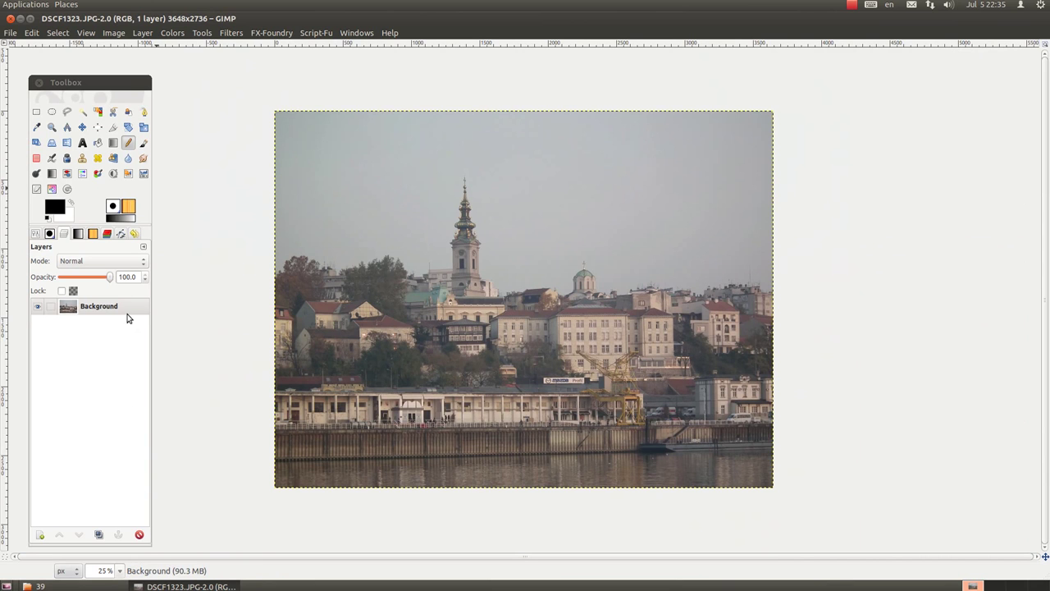
click(233, 34)
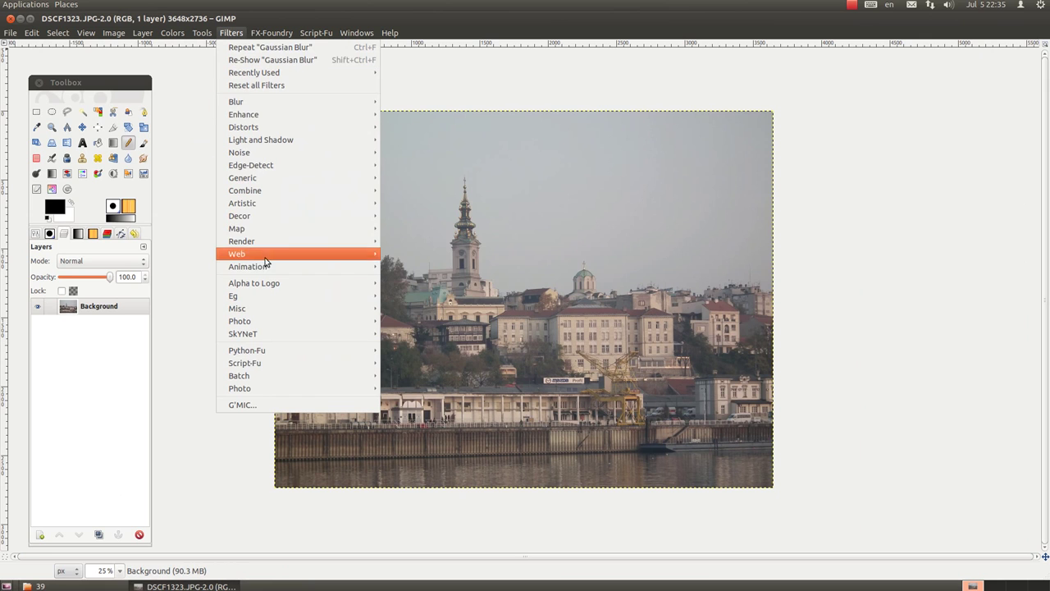
mouse_move(241, 241)
mouse_move(405, 241)
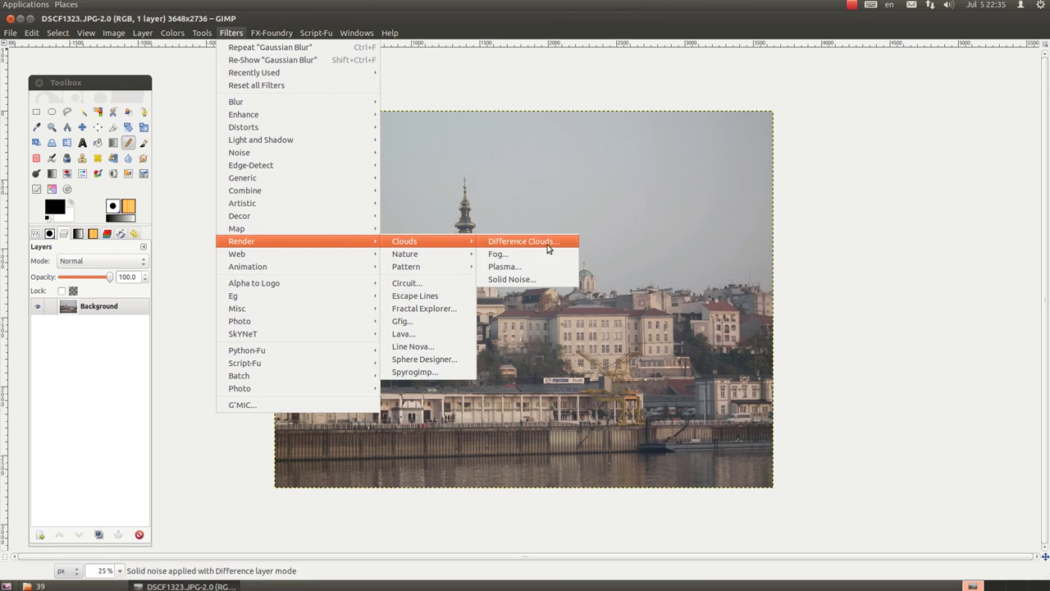
Step: Run Foggify with fog colour f8f6f1, naming the new layer 'Magla'
click(542, 257)
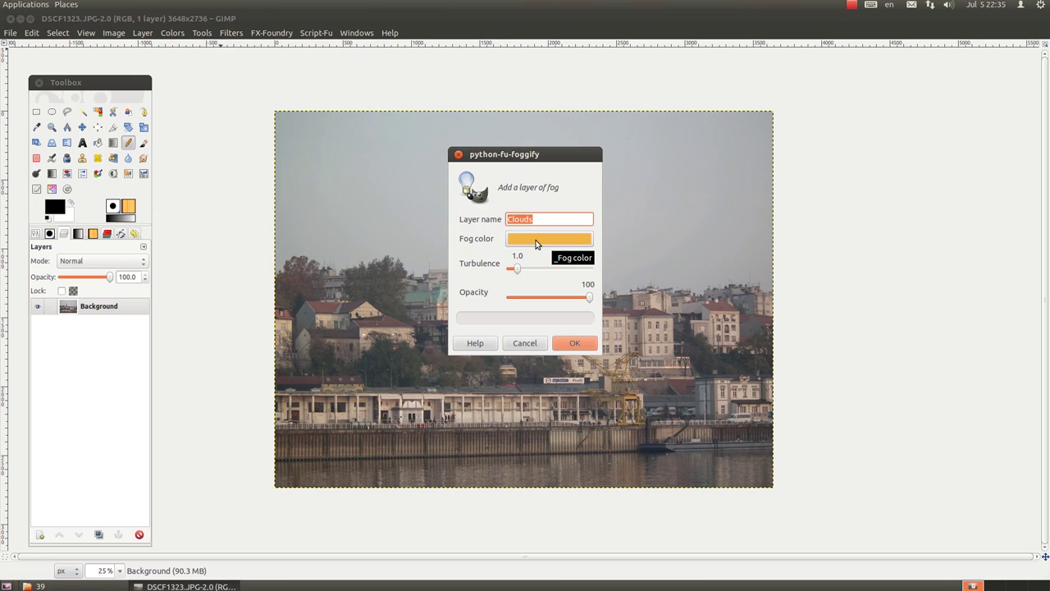
click(535, 241)
drag(460, 254, 480, 303)
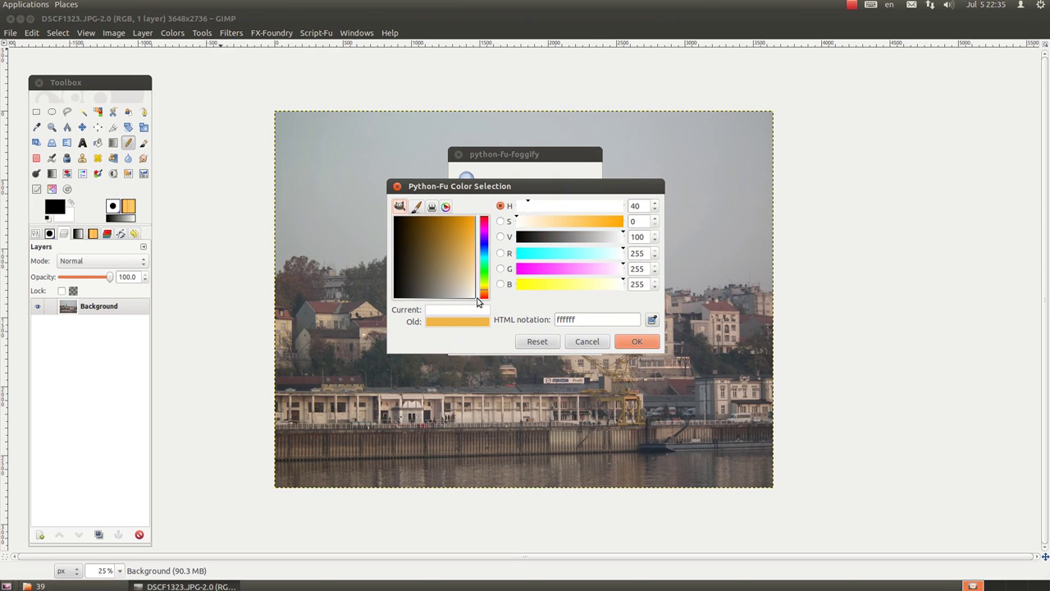
click(475, 302)
drag(474, 302, 472, 301)
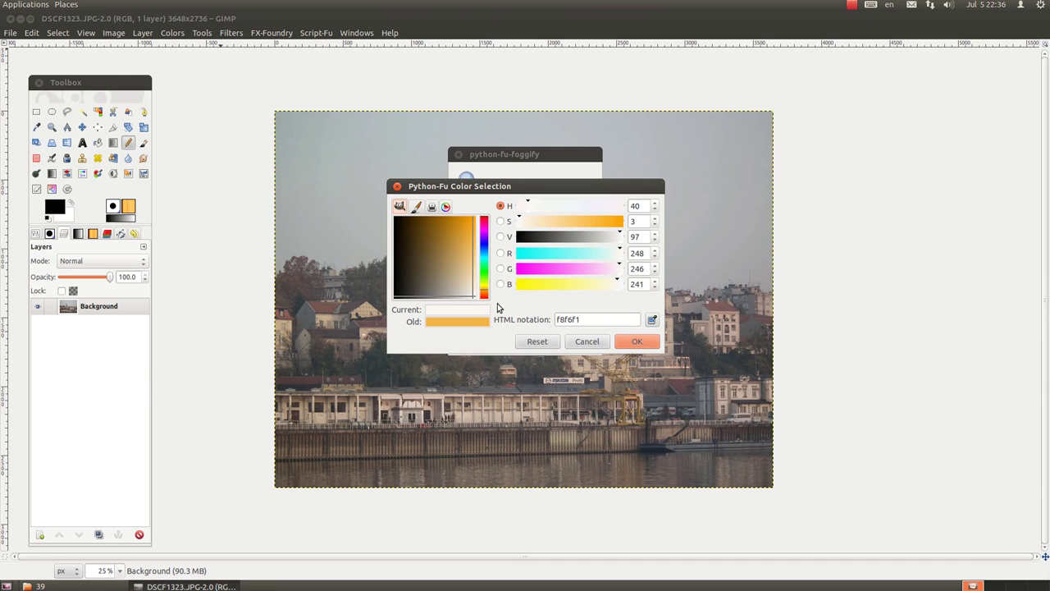
click(636, 346)
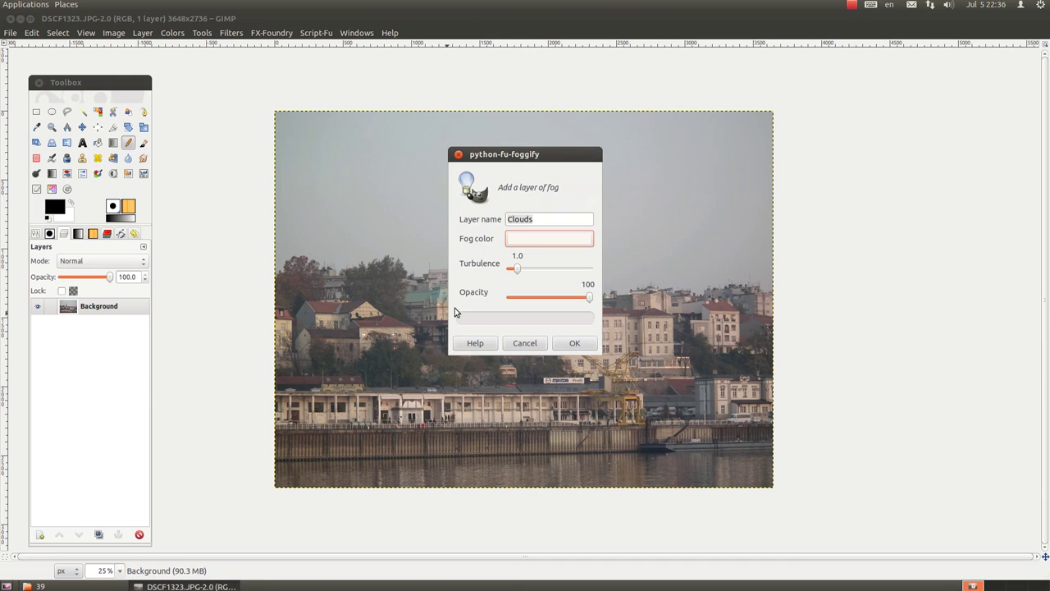
double_click(521, 224)
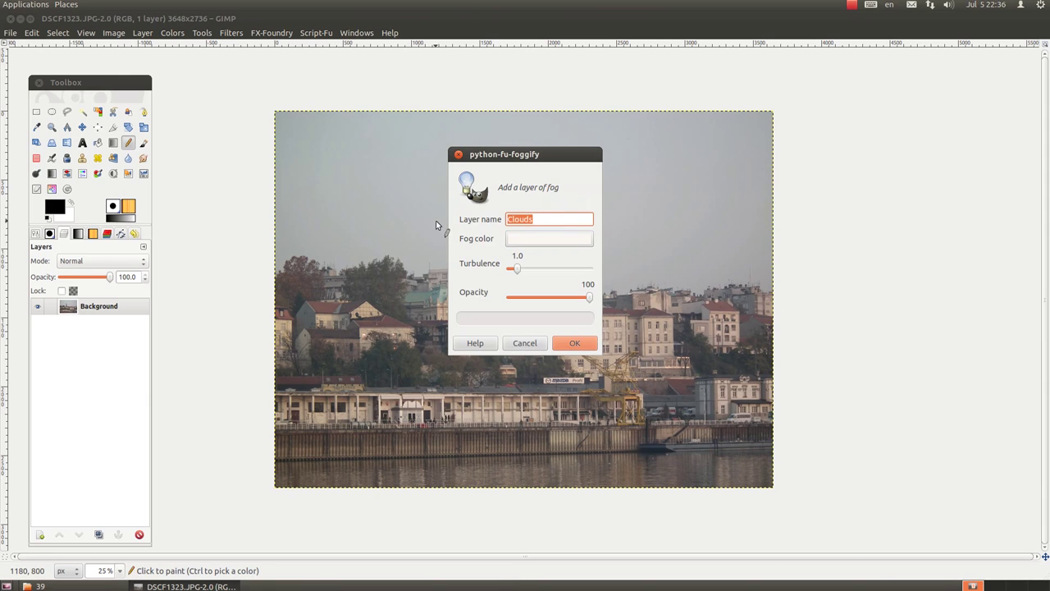
text(Magla)
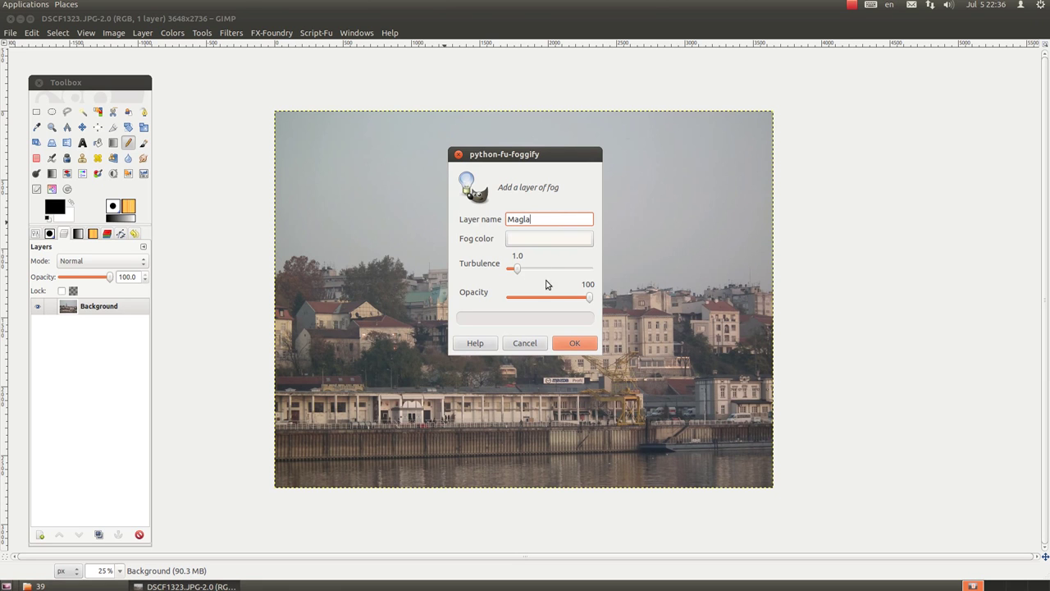
click(578, 344)
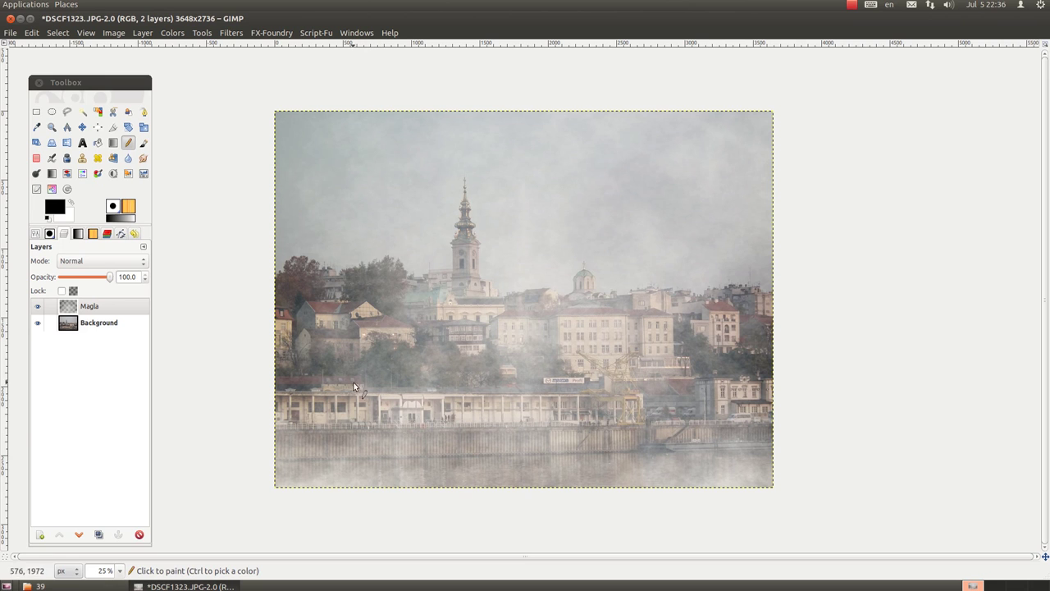
Step: Add a White (full opacity) layer mask to the Magla layer
right_click(89, 308)
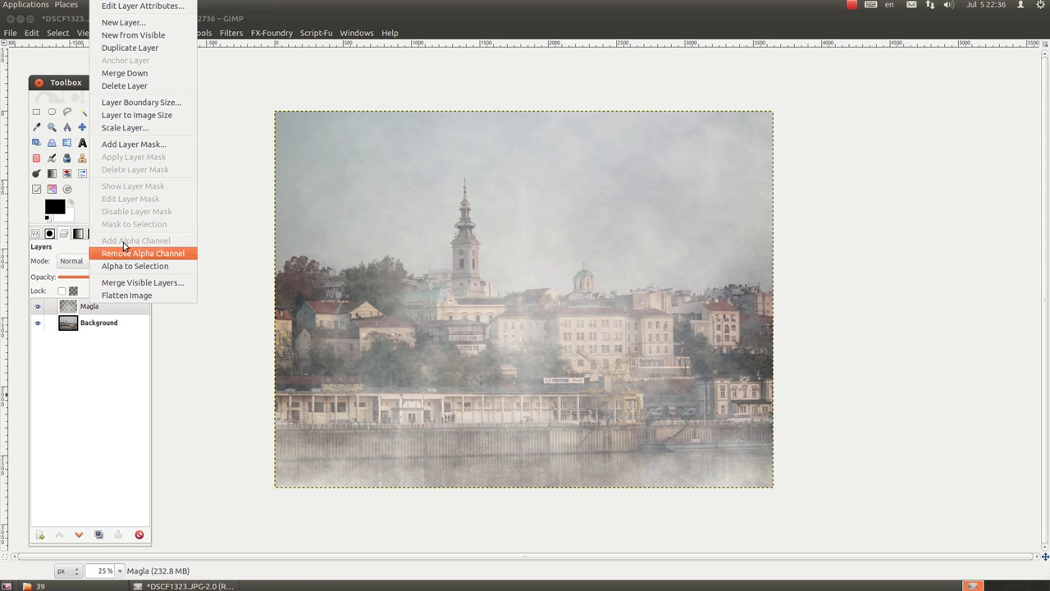
click(134, 144)
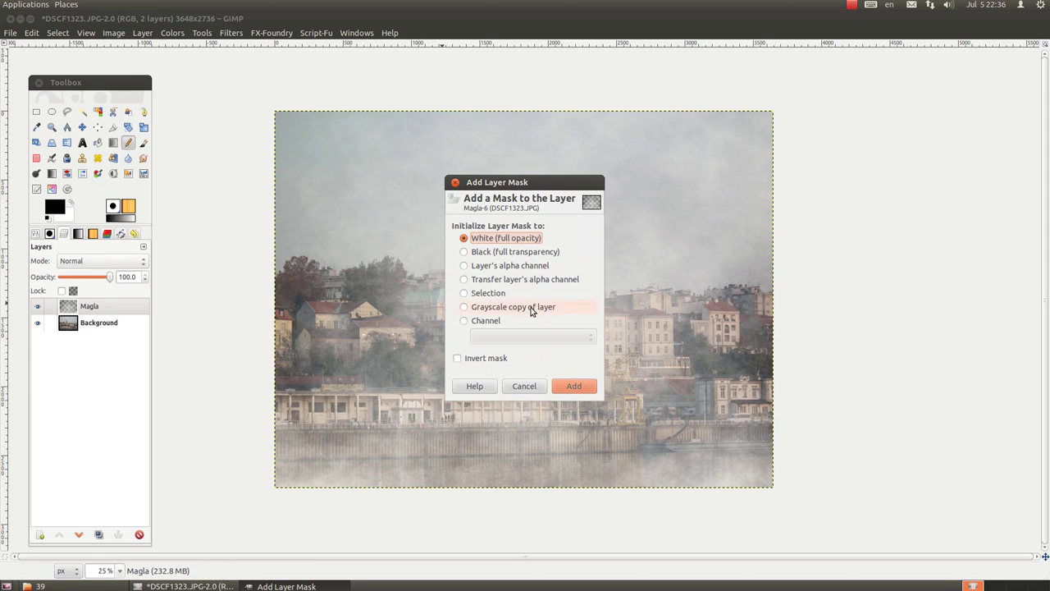
click(576, 388)
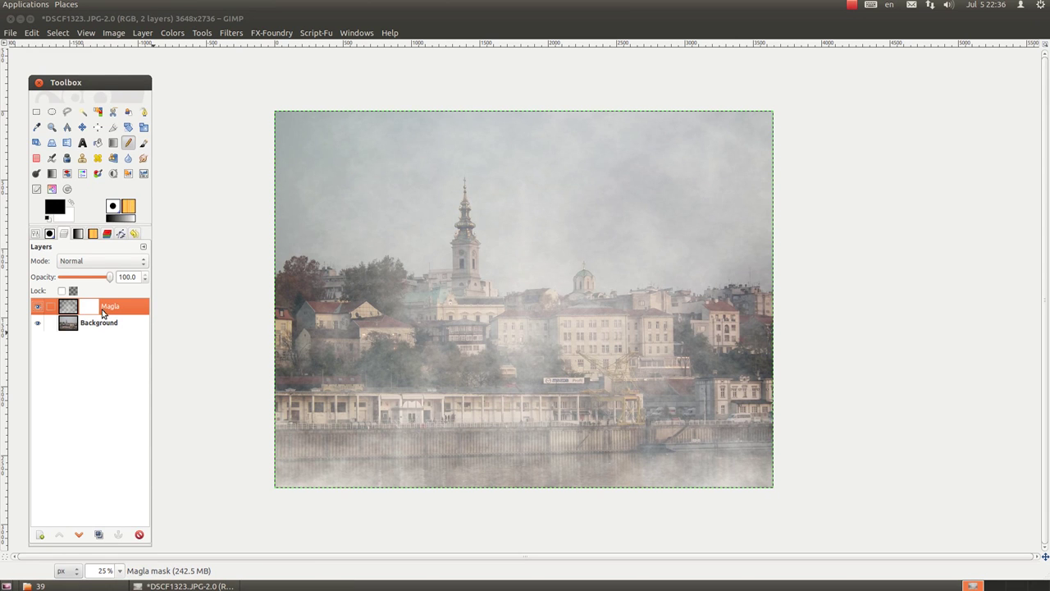
Step: Draw vertical Blend gradients on Magla's mask so fog remains only near the waterfront
click(113, 143)
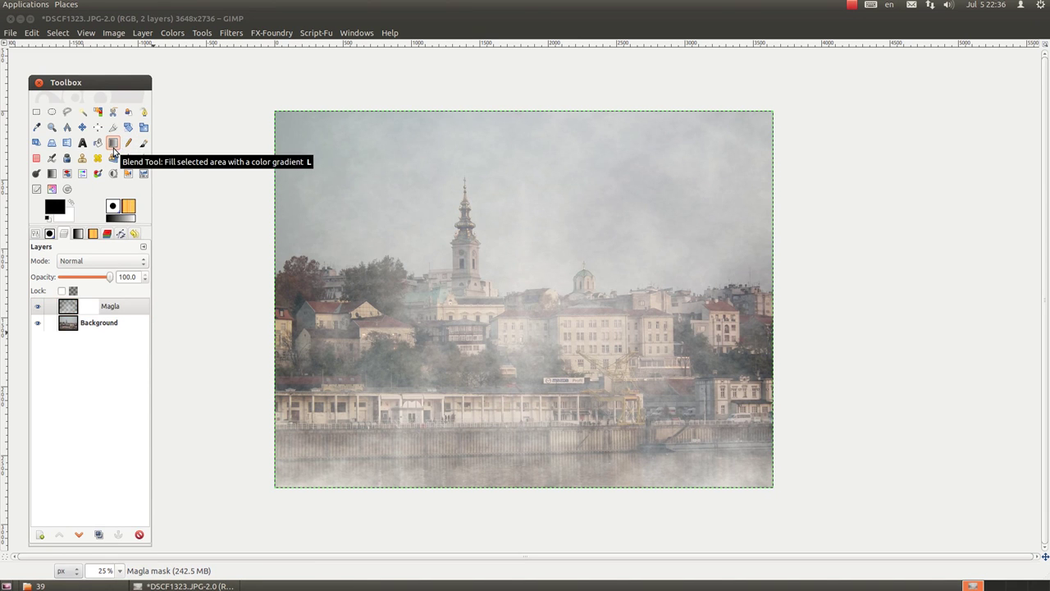
click(89, 306)
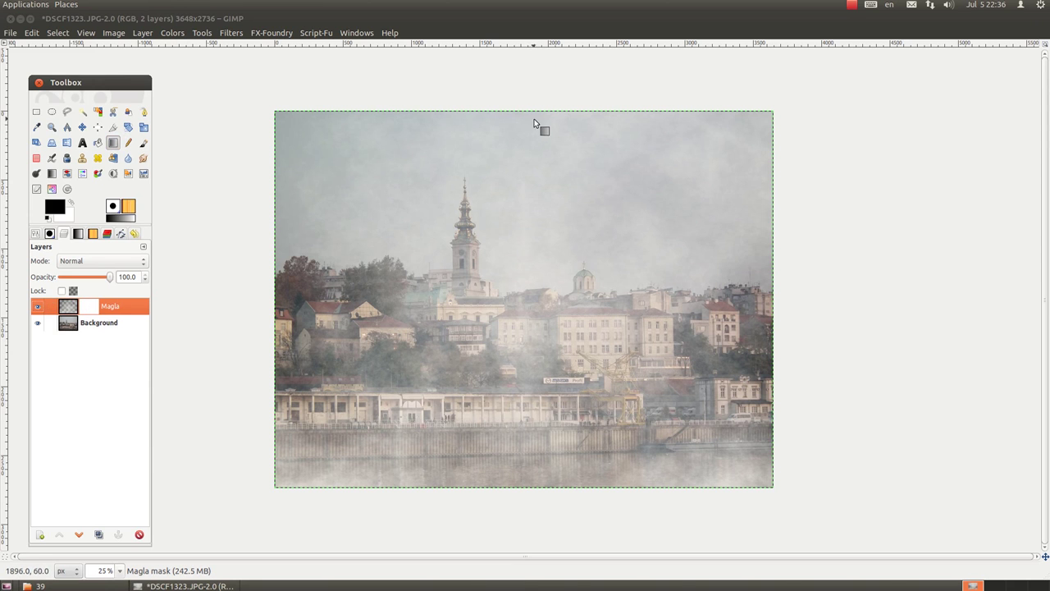
drag(528, 118, 539, 300)
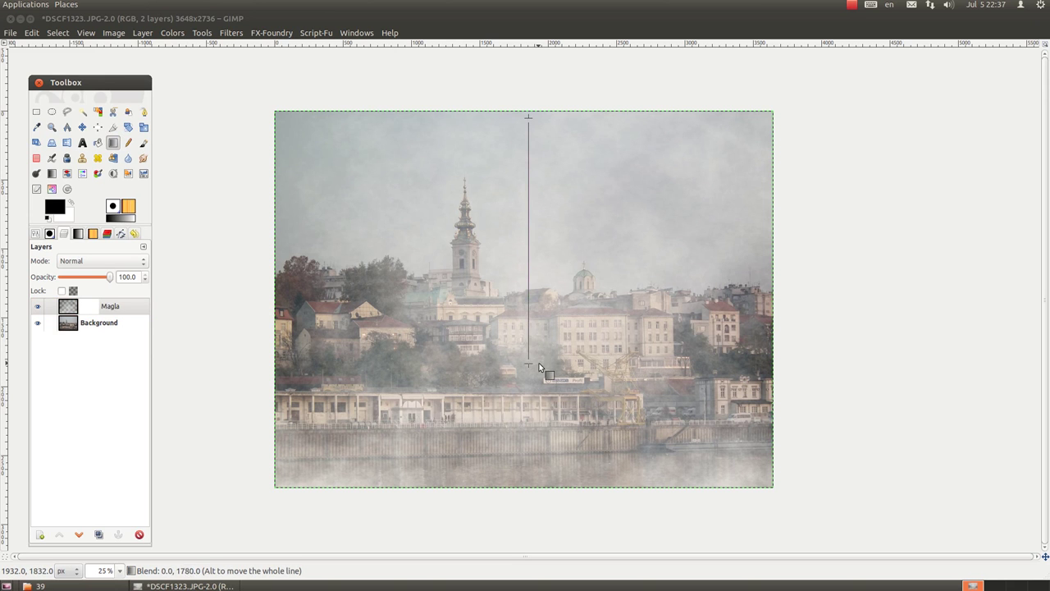
drag(539, 328, 539, 363)
drag(514, 261, 515, 381)
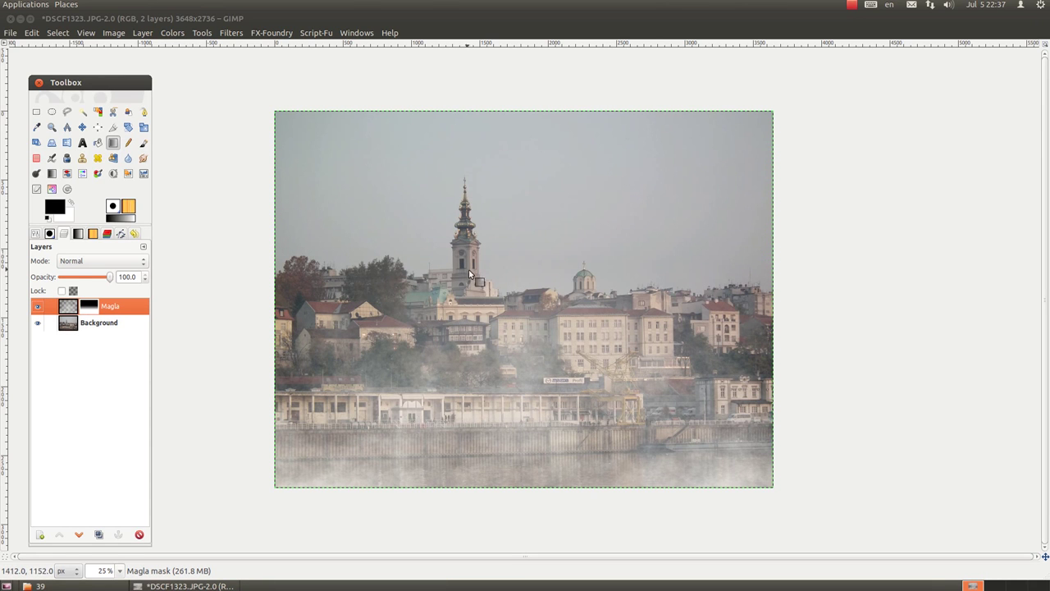
drag(516, 325, 519, 411)
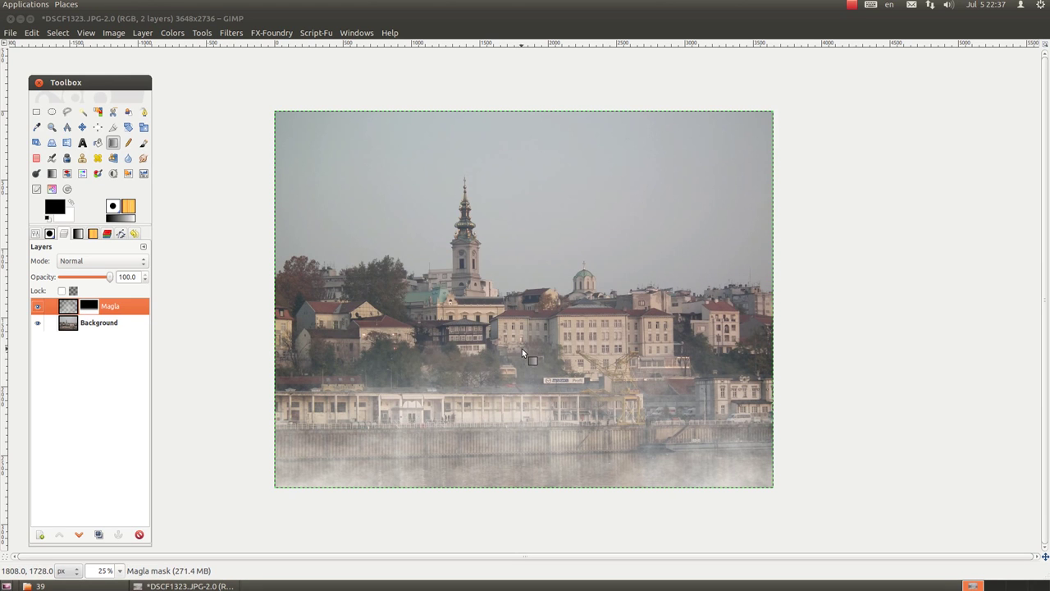
drag(523, 349, 525, 400)
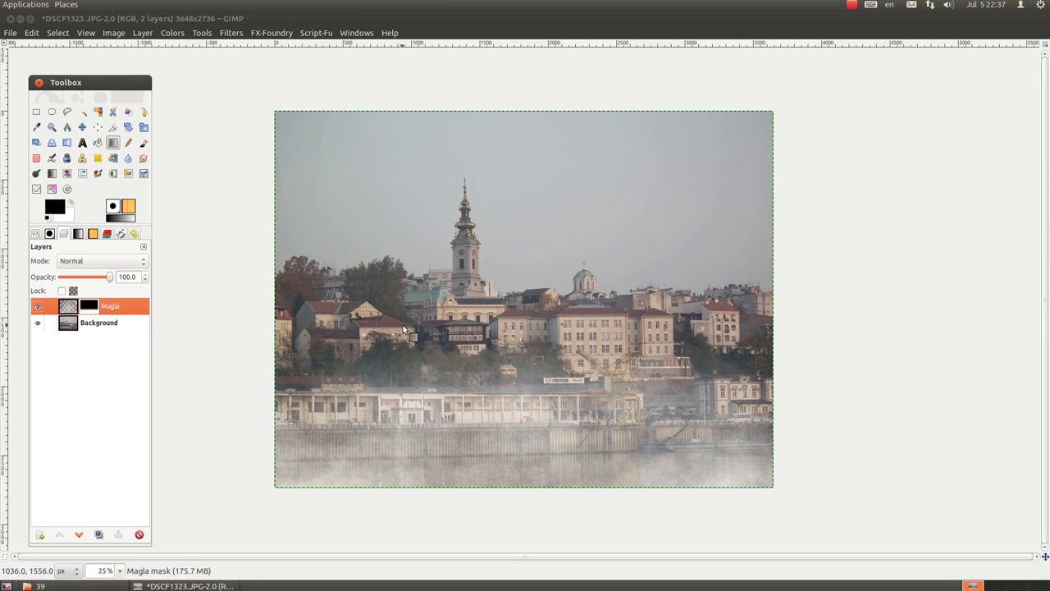
Step: Hide the Magla layer and duplicate Background into a Background copy
click(37, 306)
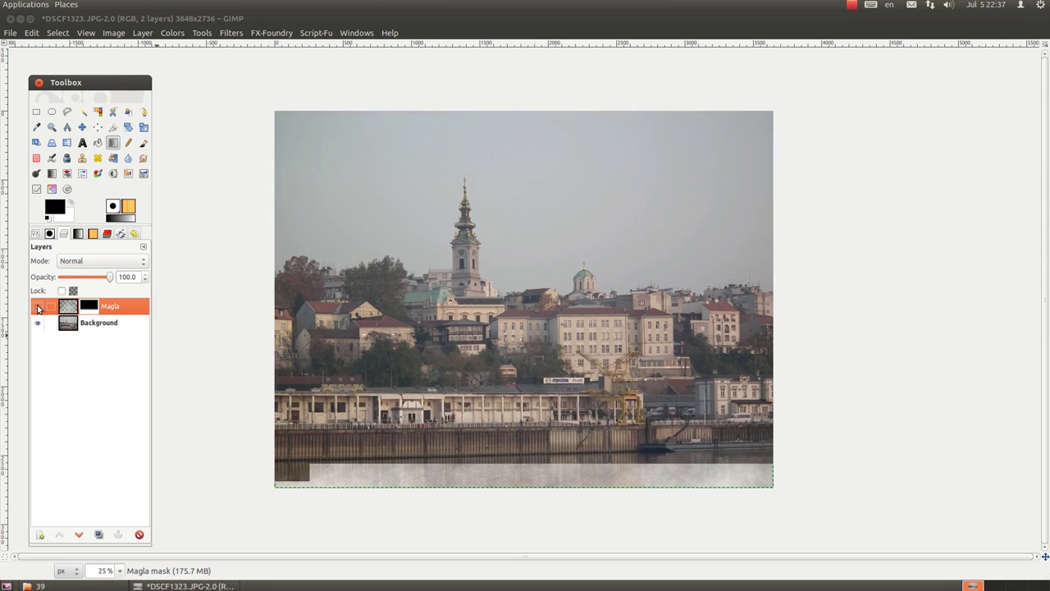
click(100, 325)
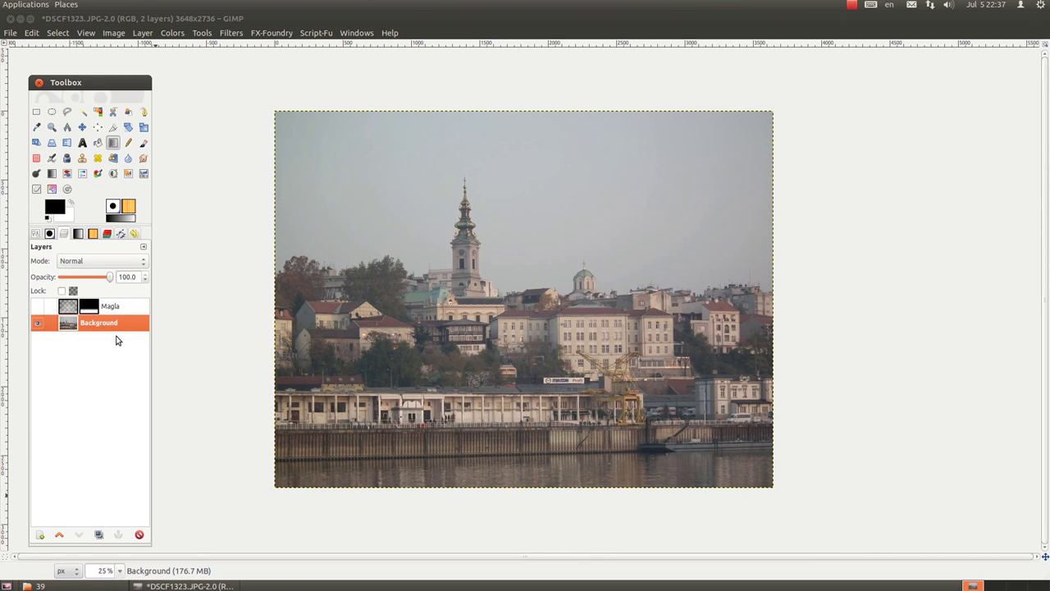
click(98, 535)
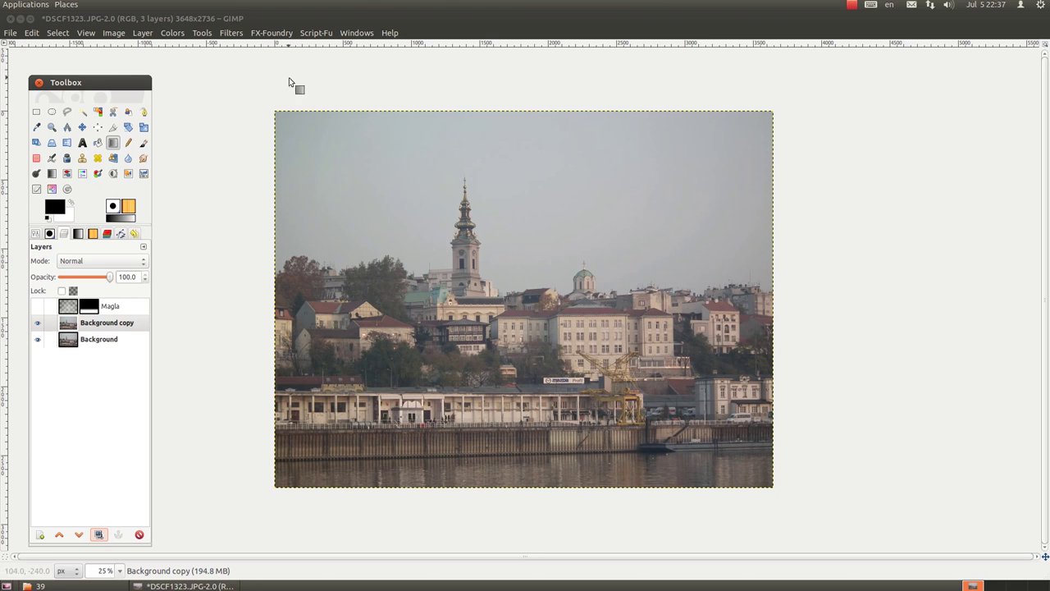
click(237, 36)
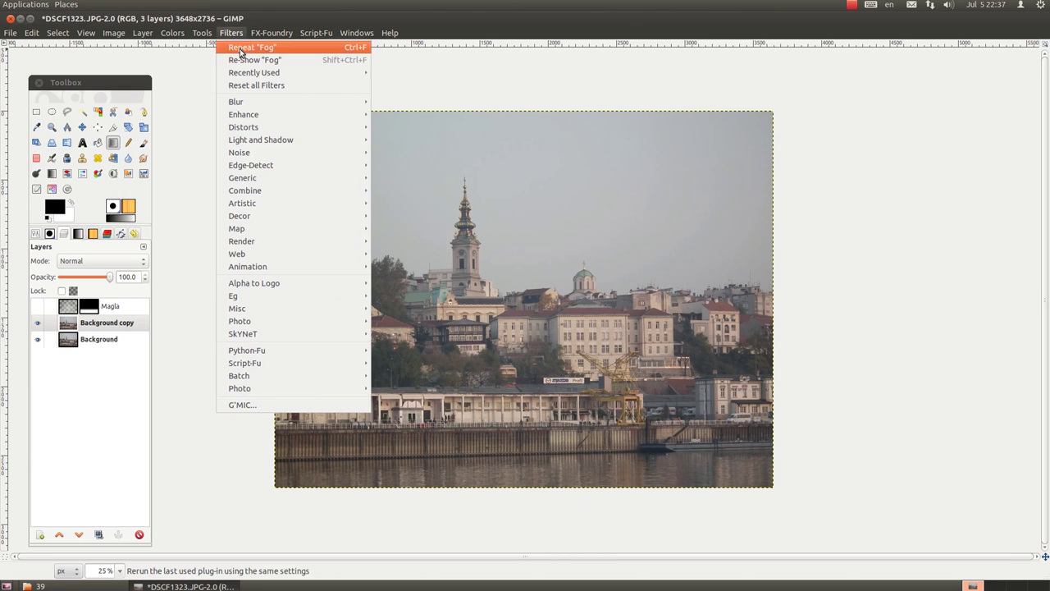
mouse_move(418, 241)
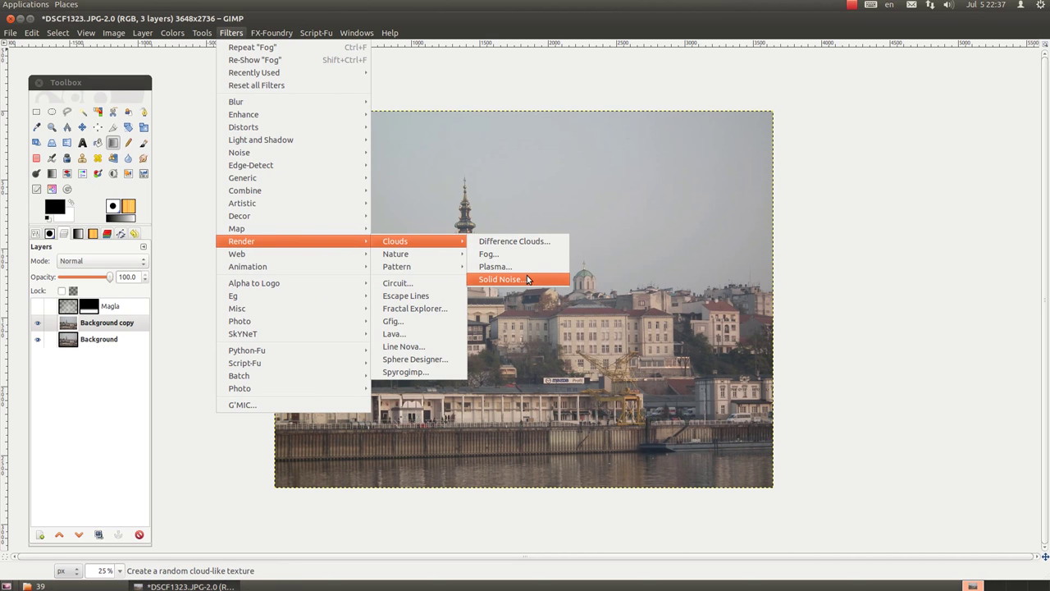
Step: Fill the Background copy layer with randomized Solid Noise clouds at Detail 2, size 4.0
click(527, 279)
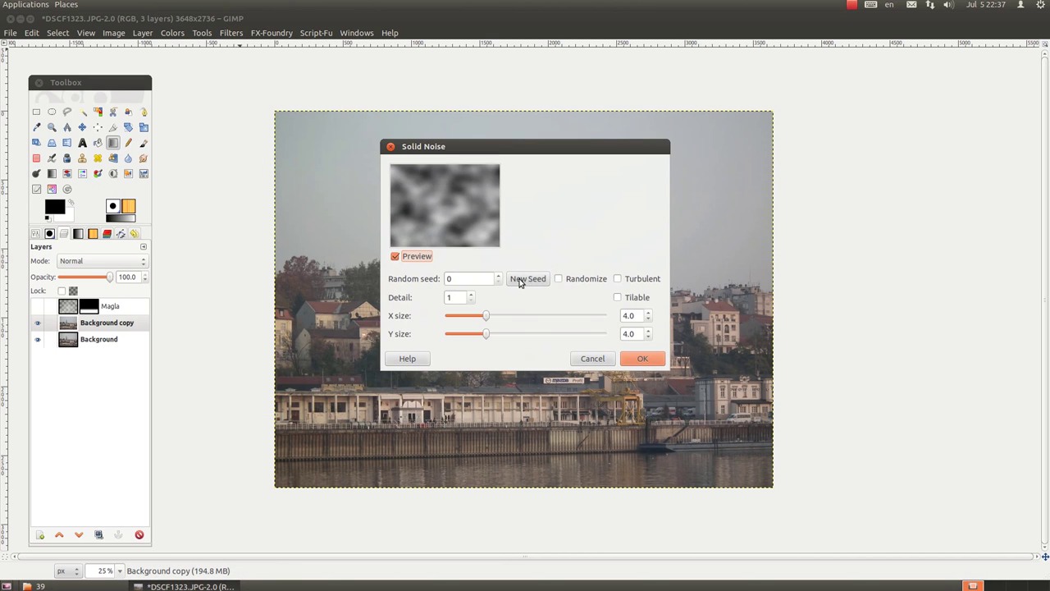
click(518, 280)
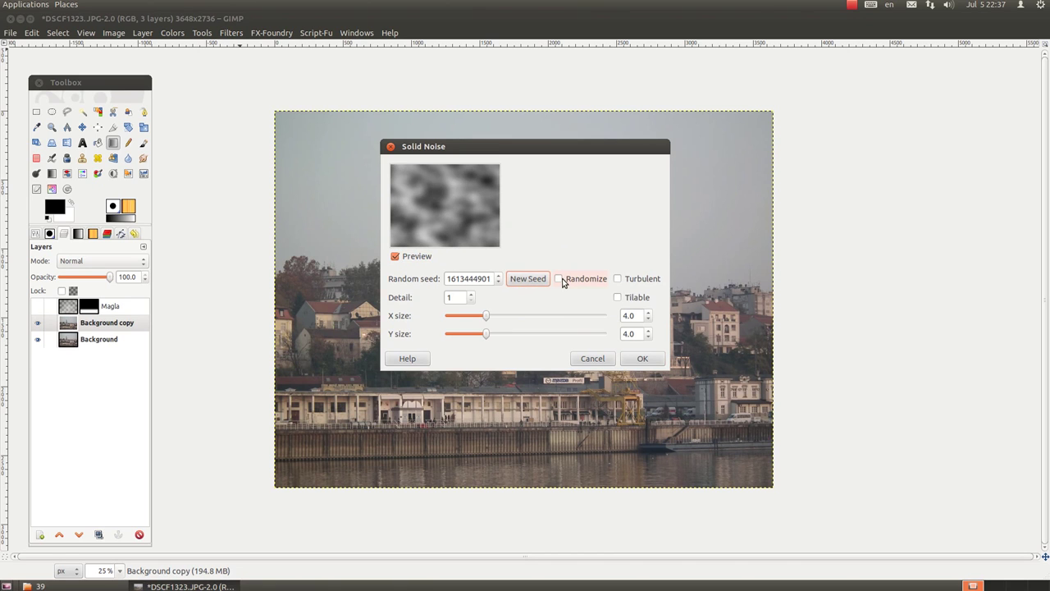
click(560, 279)
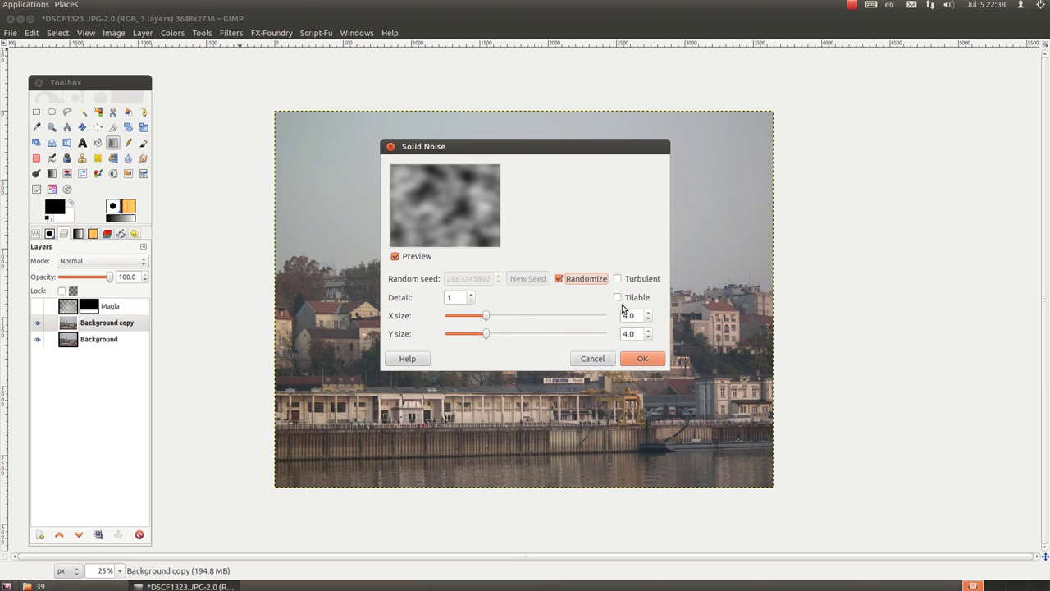
click(619, 278)
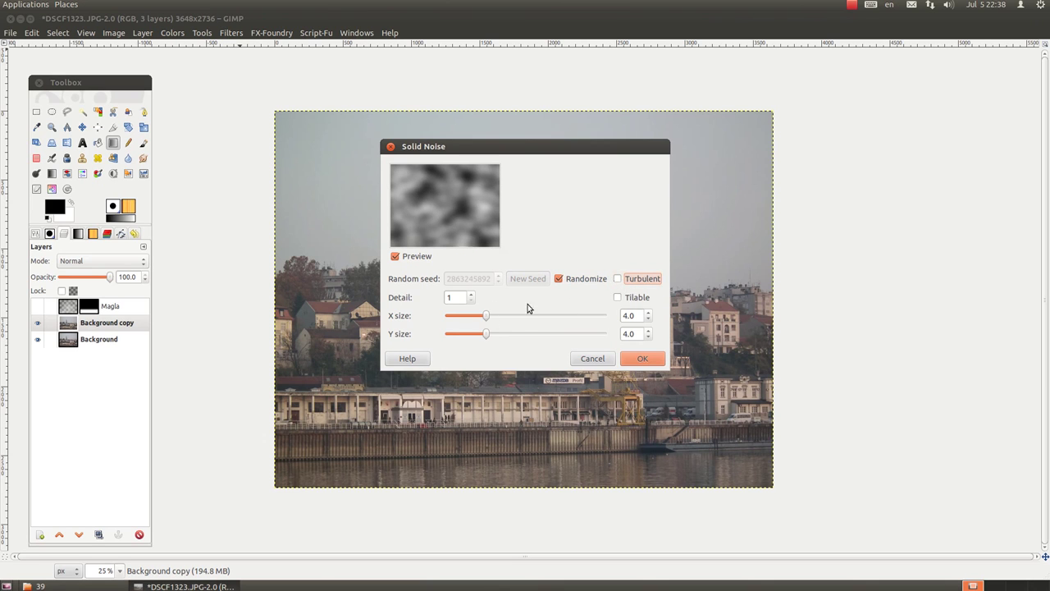
click(471, 295)
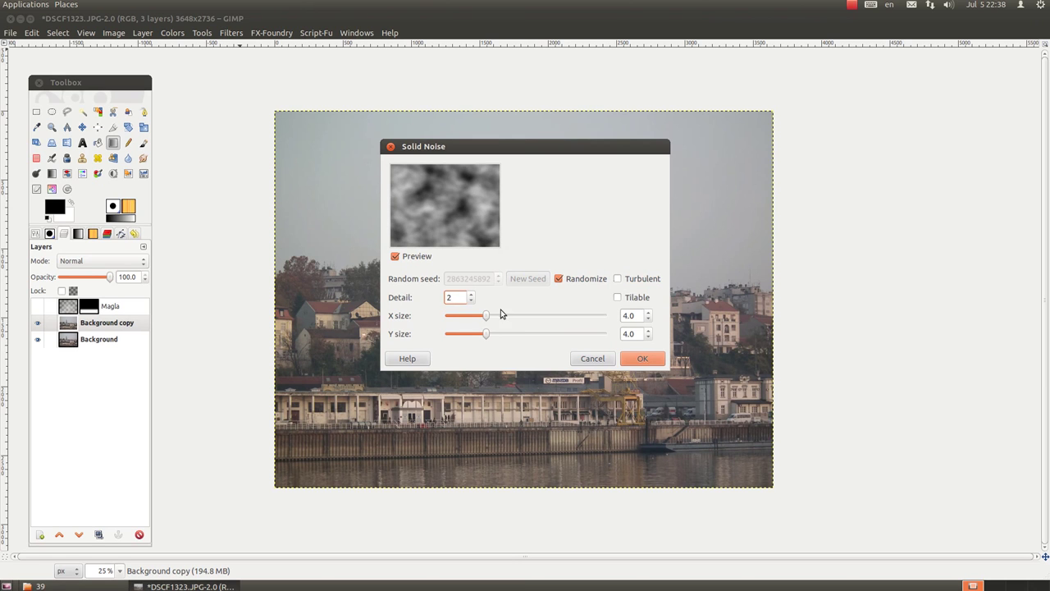
click(643, 360)
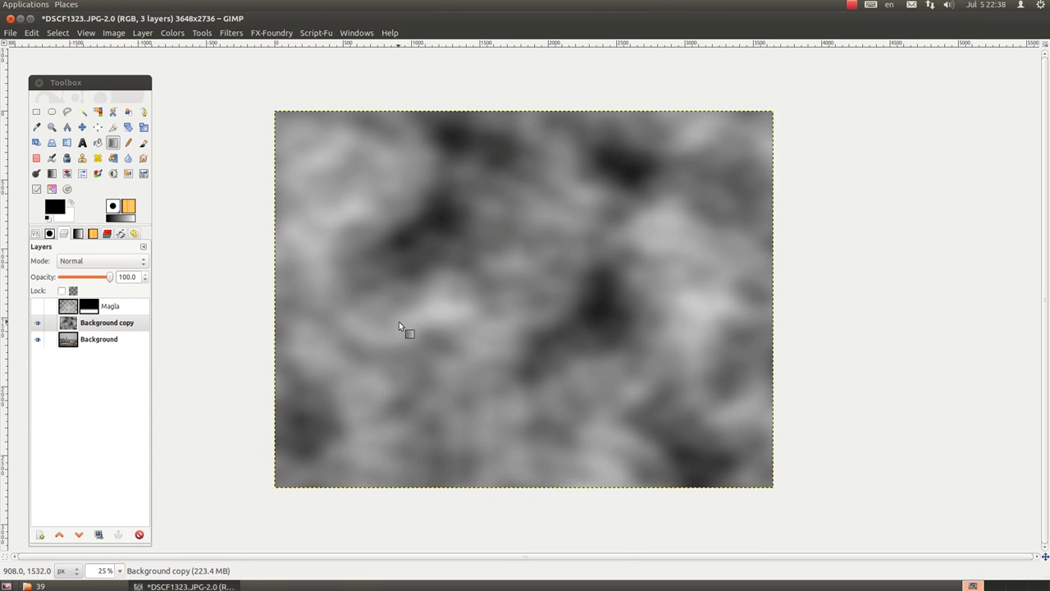
click(103, 261)
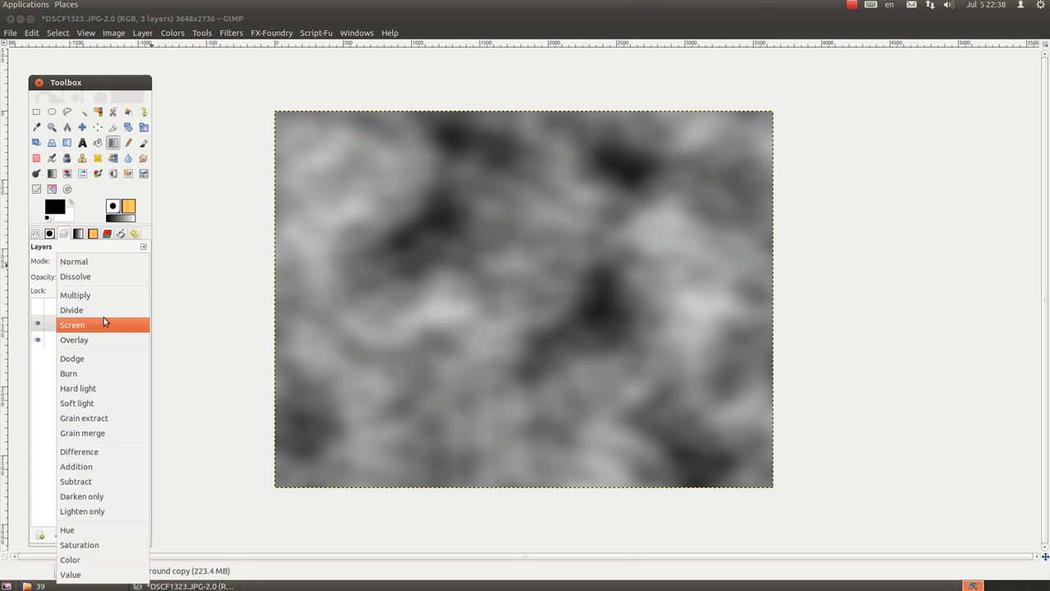
Step: Set the cloud layer to Screen mode and add a white mask with a bottom-up gradient
click(103, 322)
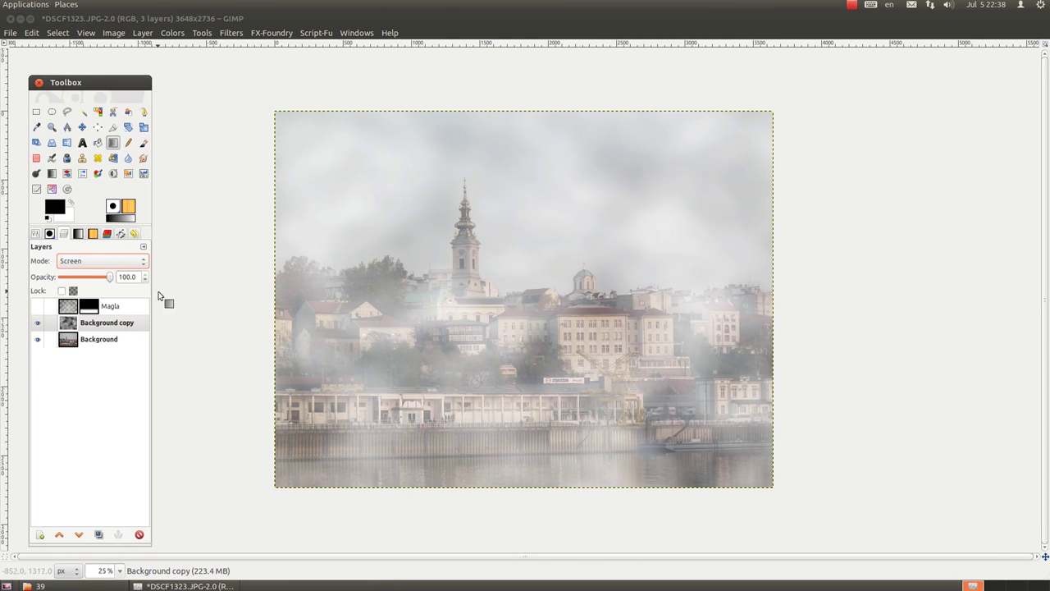
right_click(97, 327)
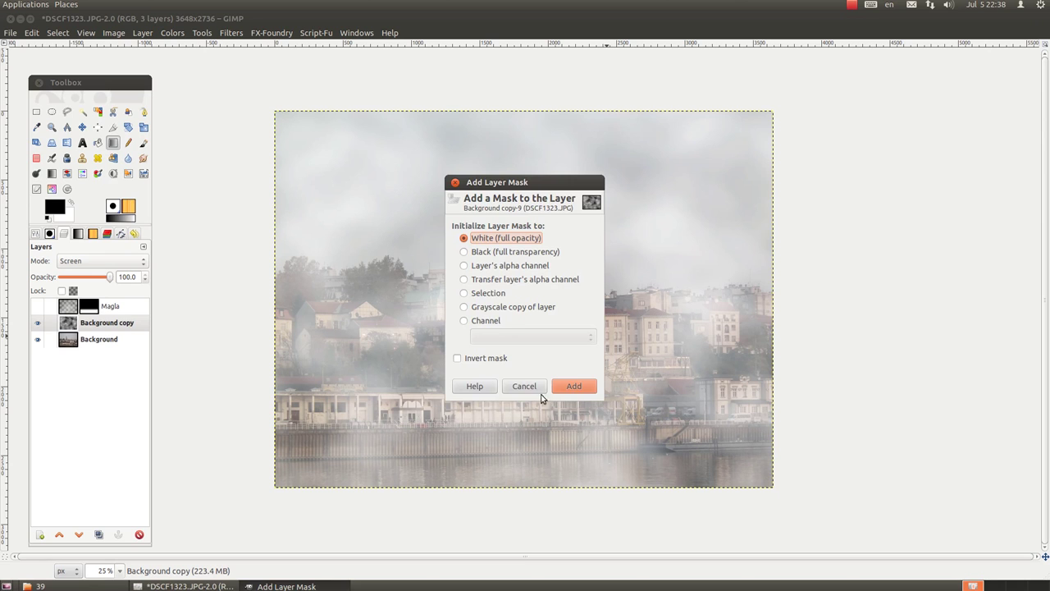
click(589, 387)
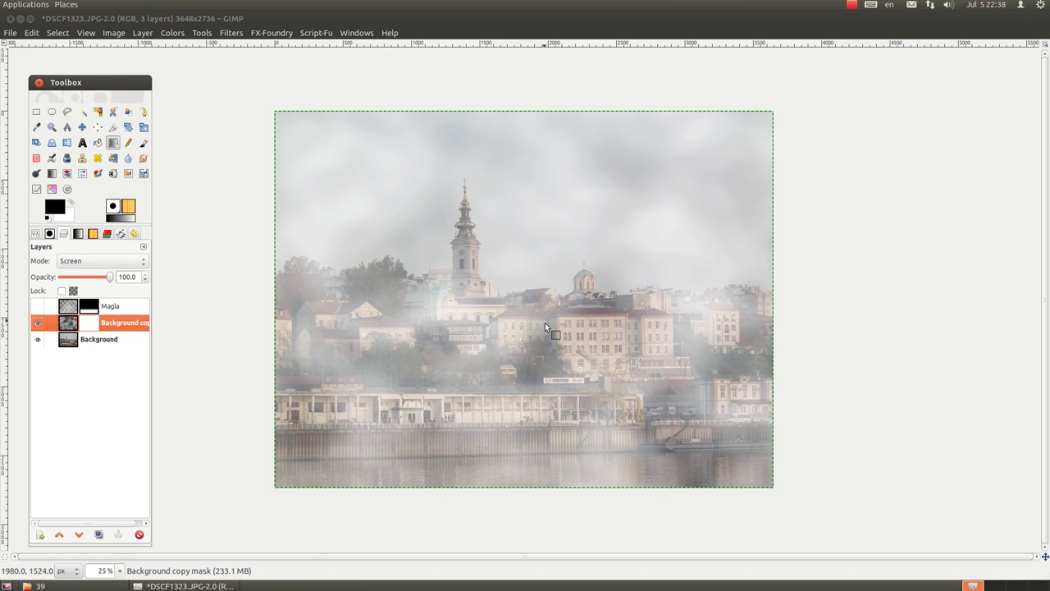
drag(534, 357, 532, 402)
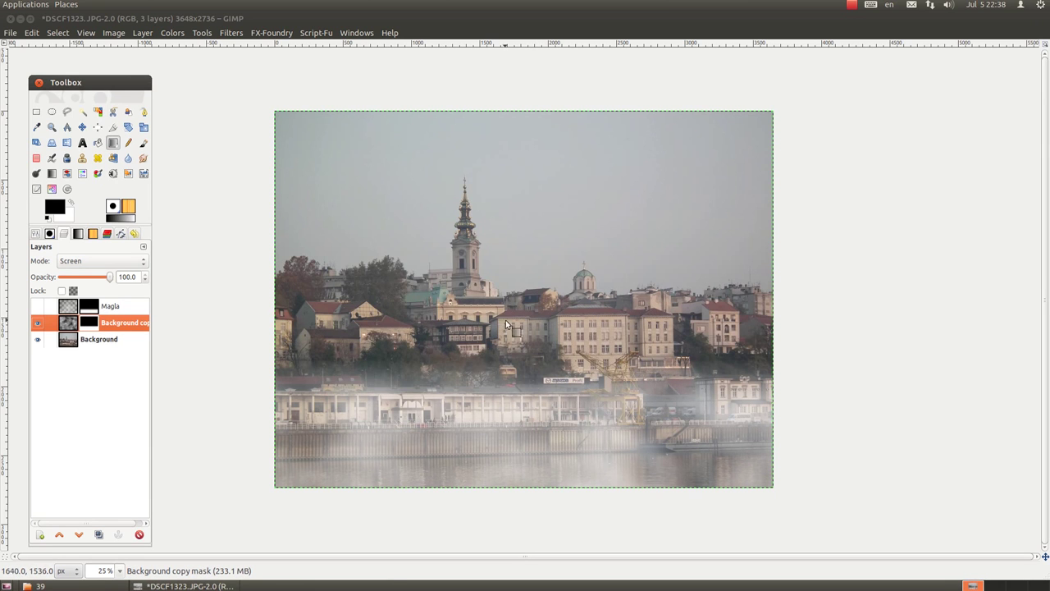
drag(530, 326, 530, 394)
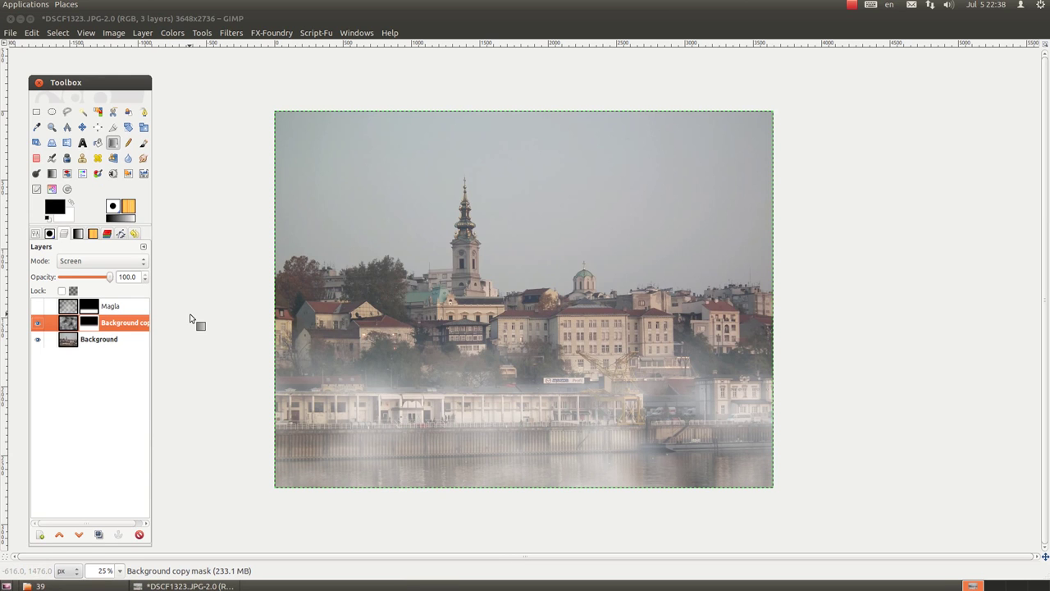
Step: Compare the fog layers and lower the Magla layer's opacity to 61.8
click(37, 306)
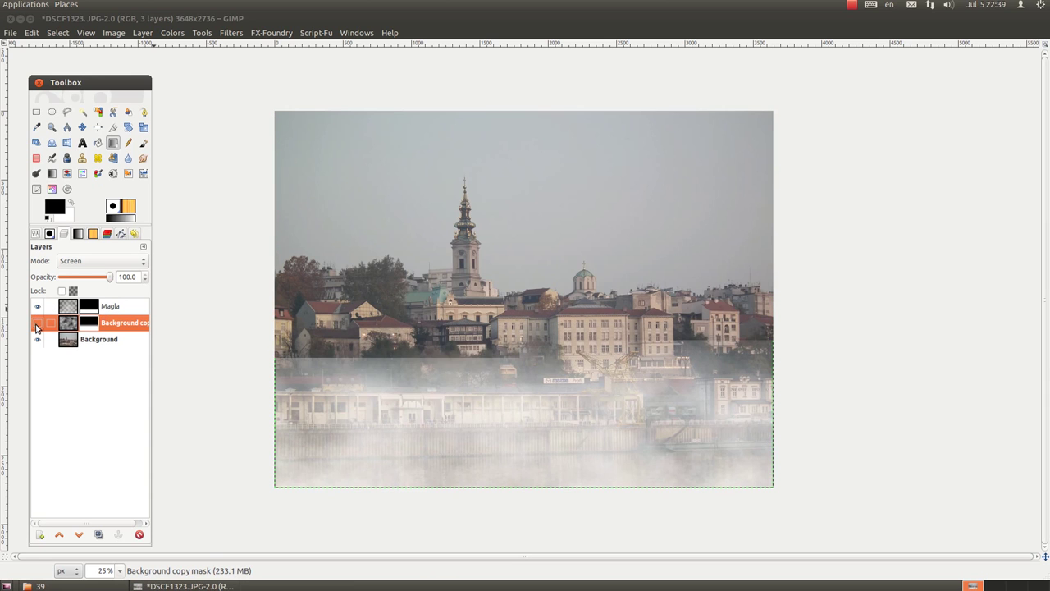
click(36, 325)
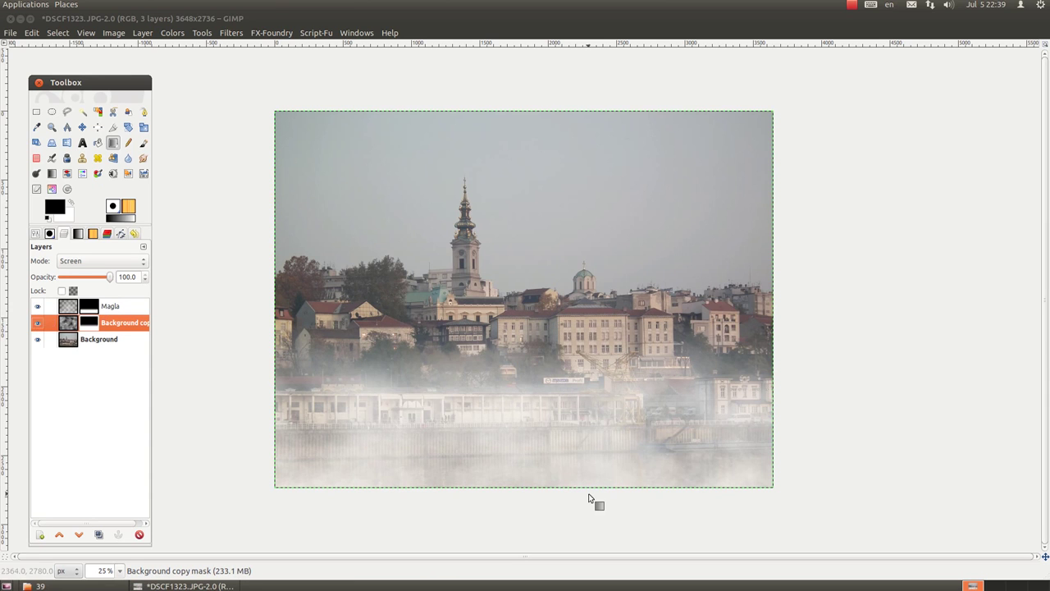
click(36, 323)
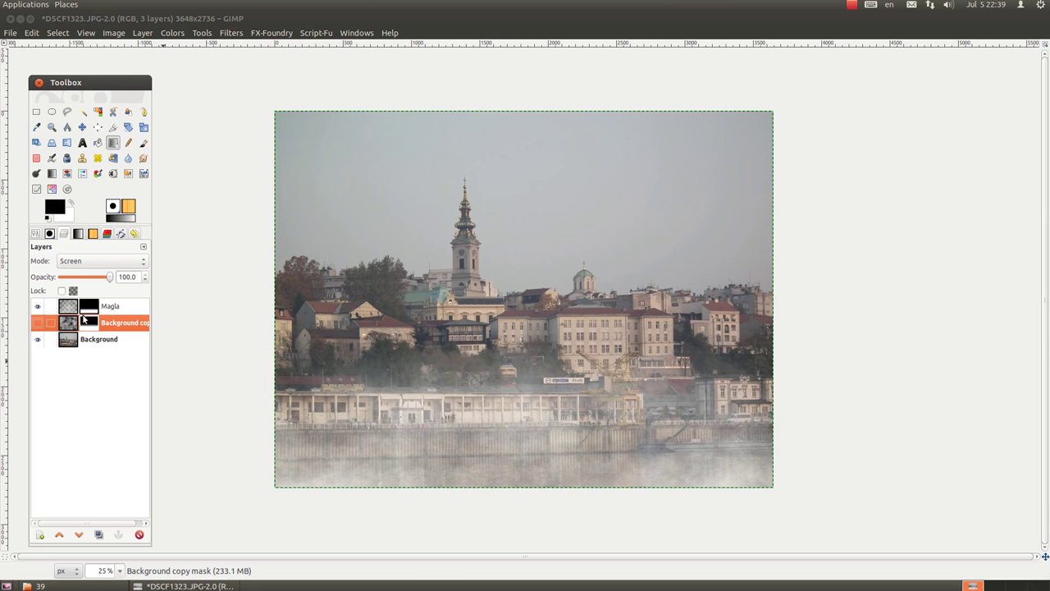
click(115, 306)
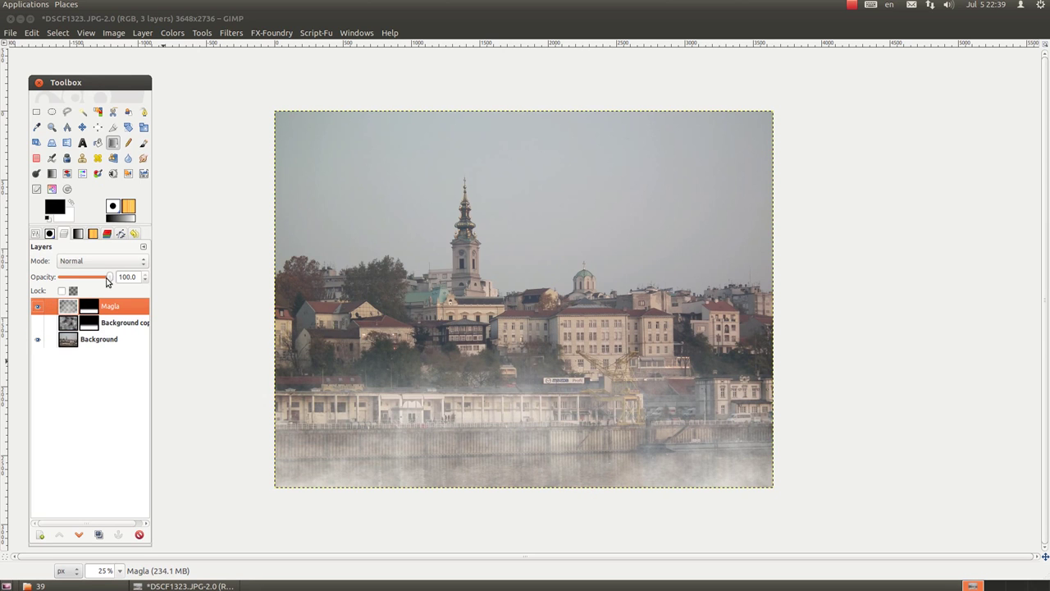
click(109, 279)
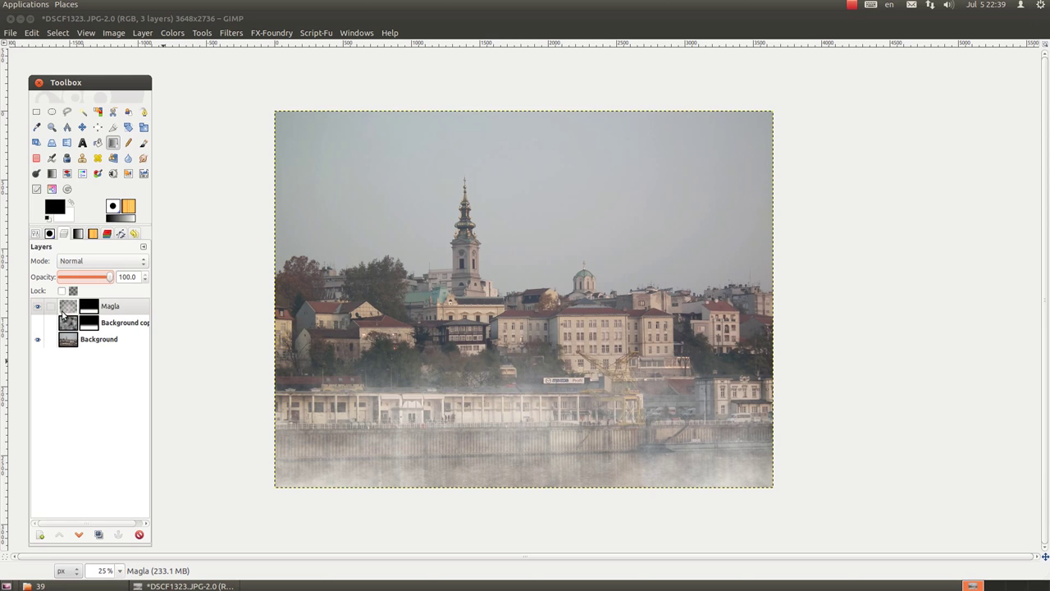
click(66, 313)
drag(109, 279, 90, 278)
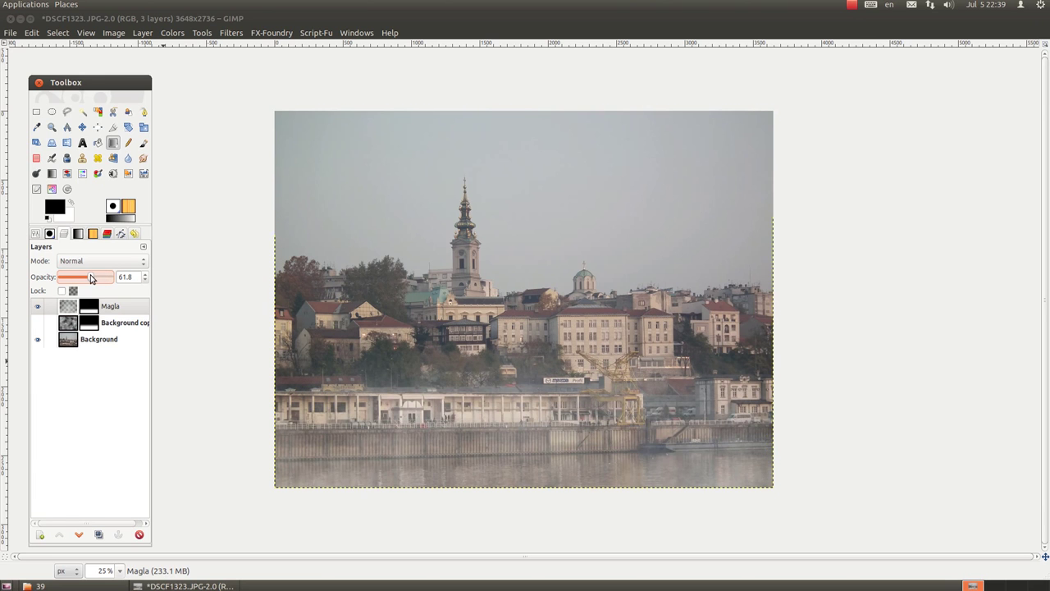
Step: Show the Background copy noise layer and reduce its opacity to 74.2
click(37, 322)
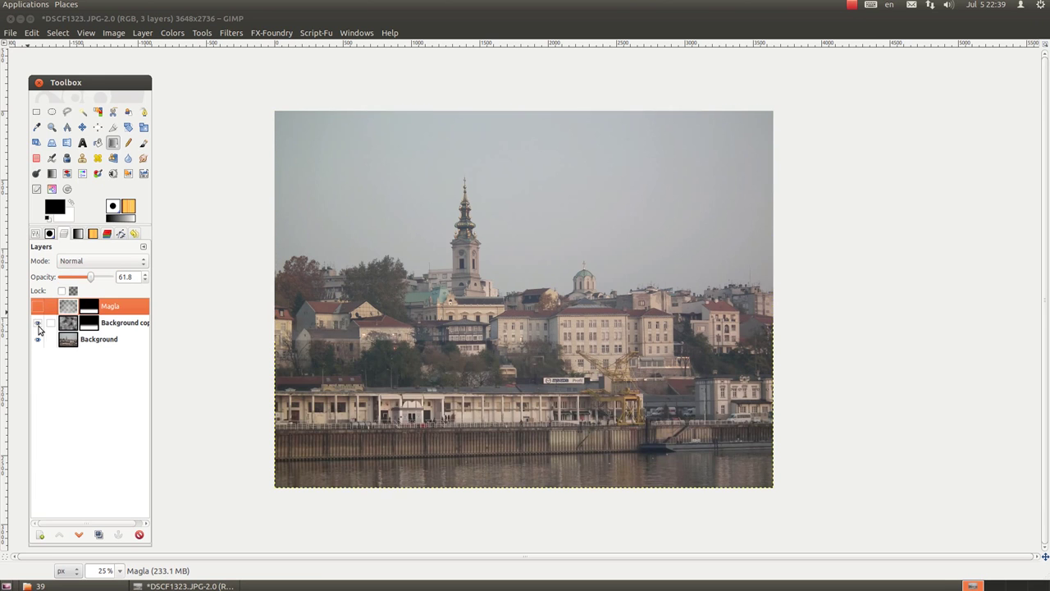
click(69, 326)
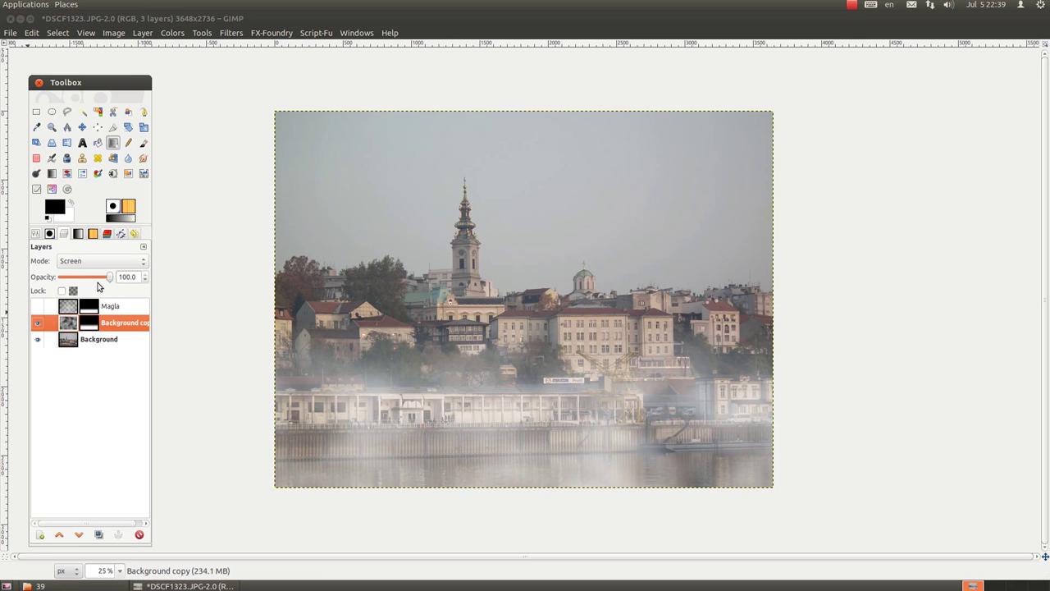
drag(112, 278, 97, 278)
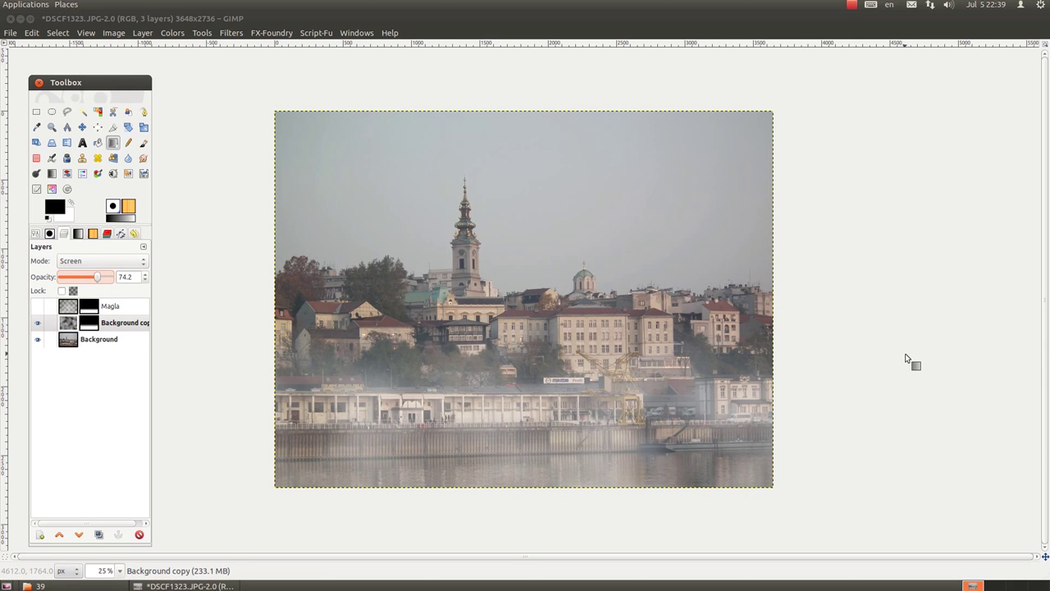